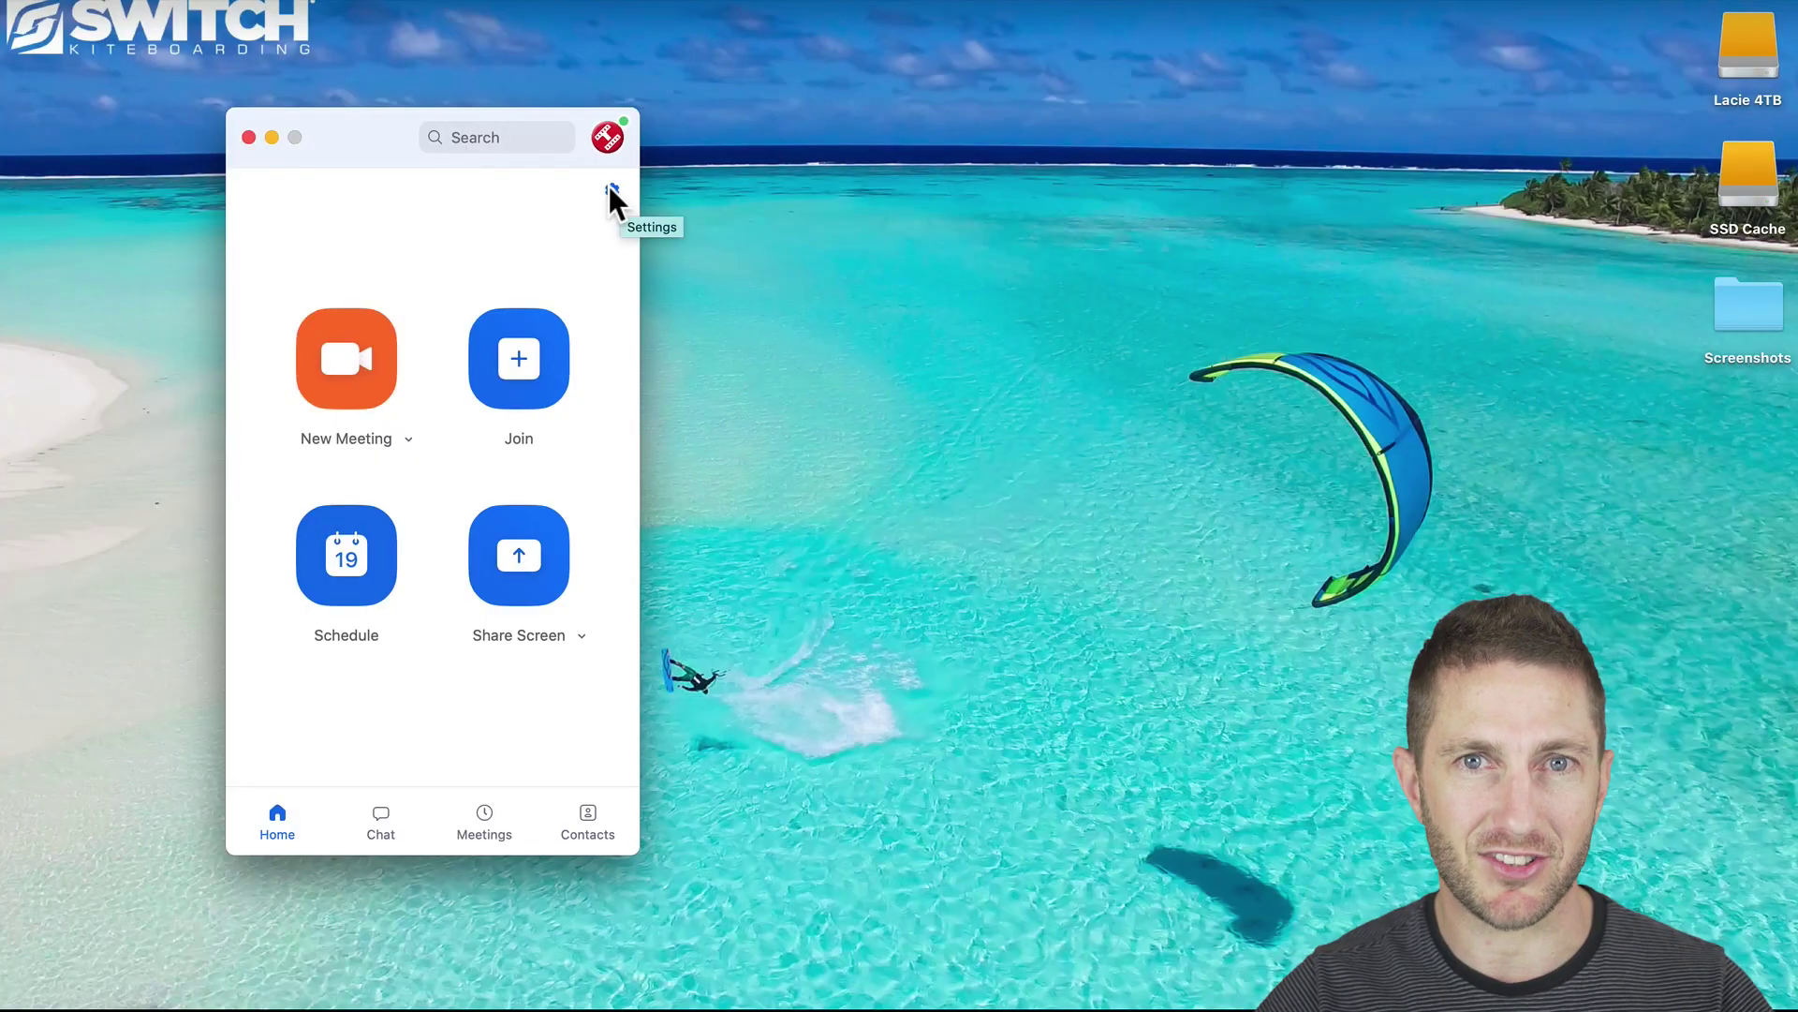
Step: In the General settings, enable dual monitors and automatic copying of the invitation URL once a meeting starts
click(611, 190)
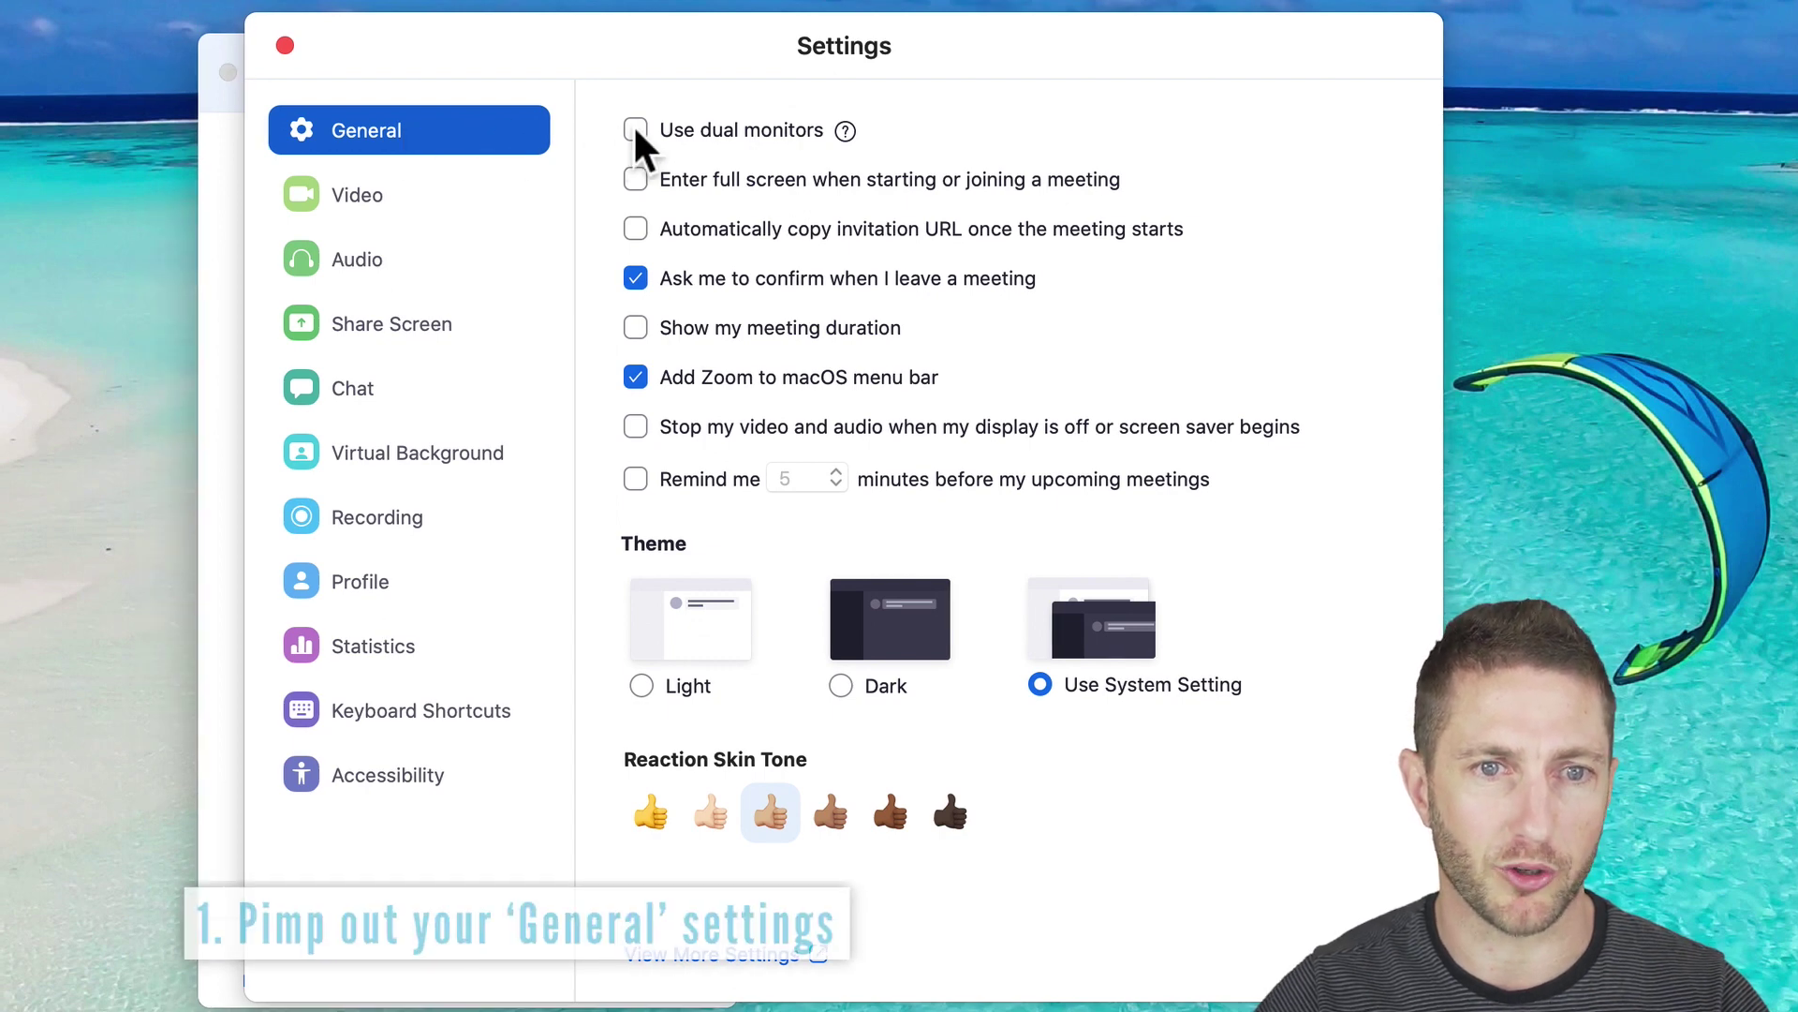
click(635, 130)
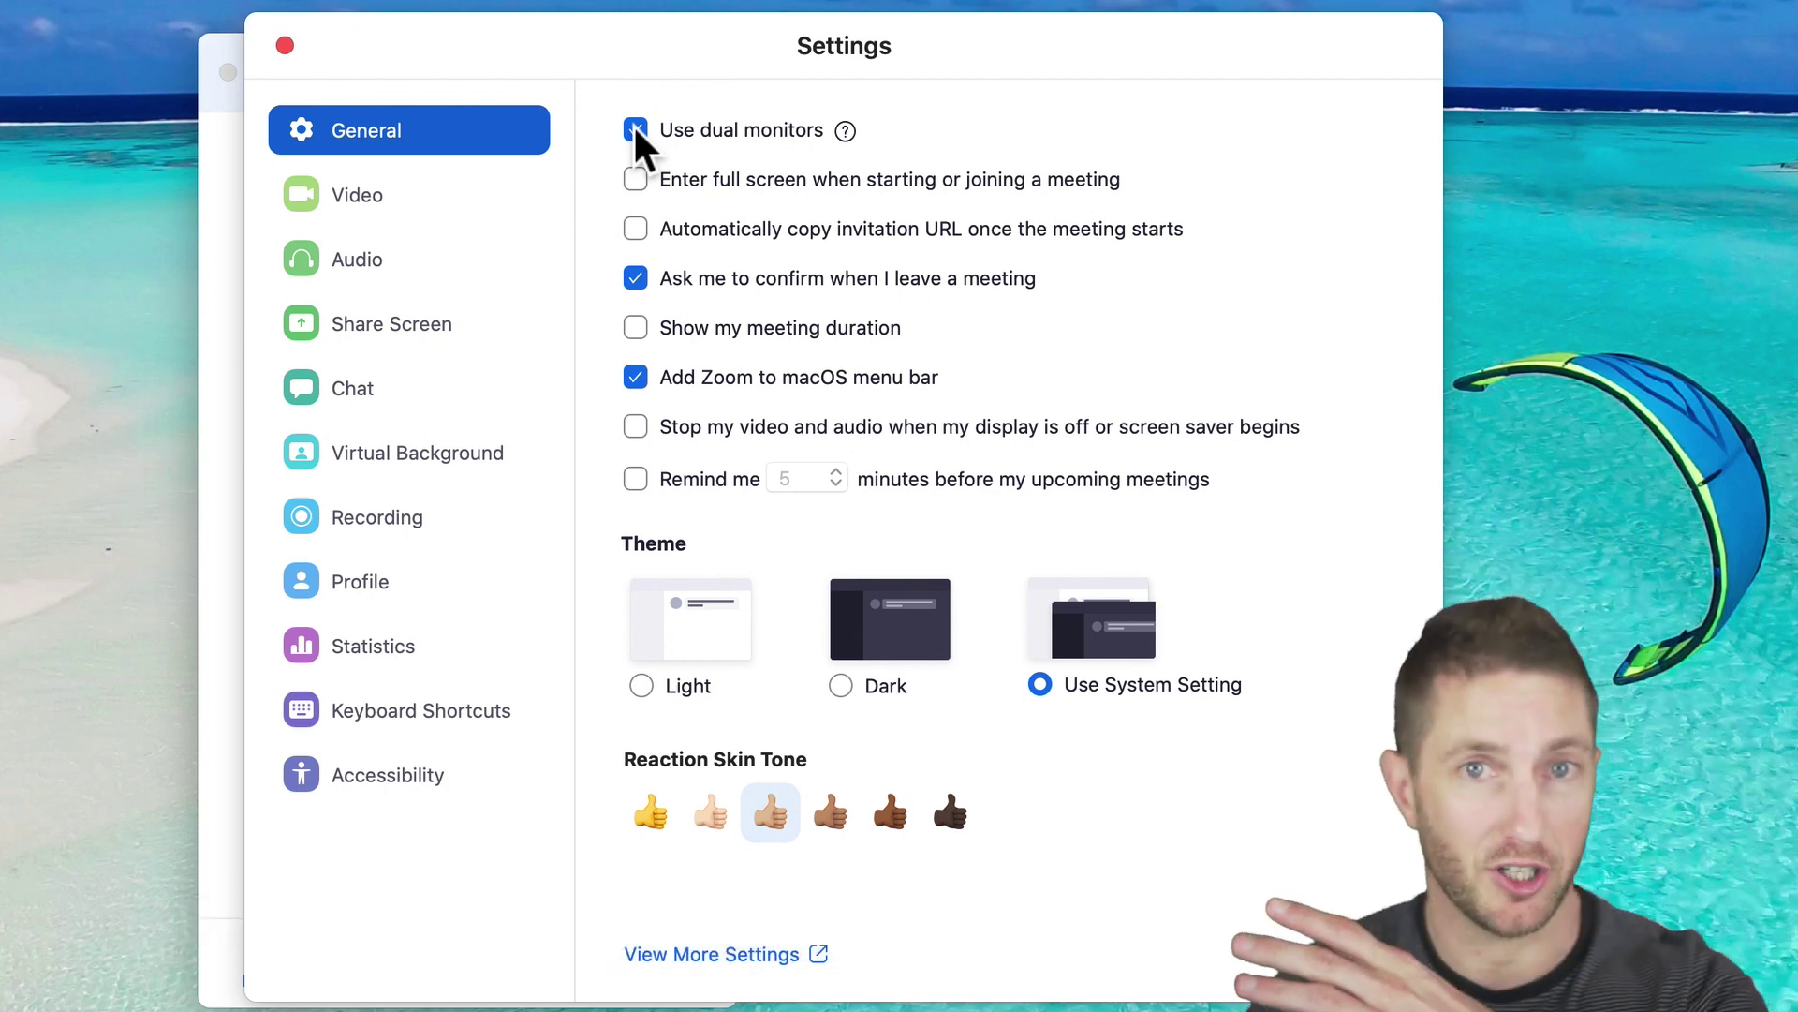
click(640, 174)
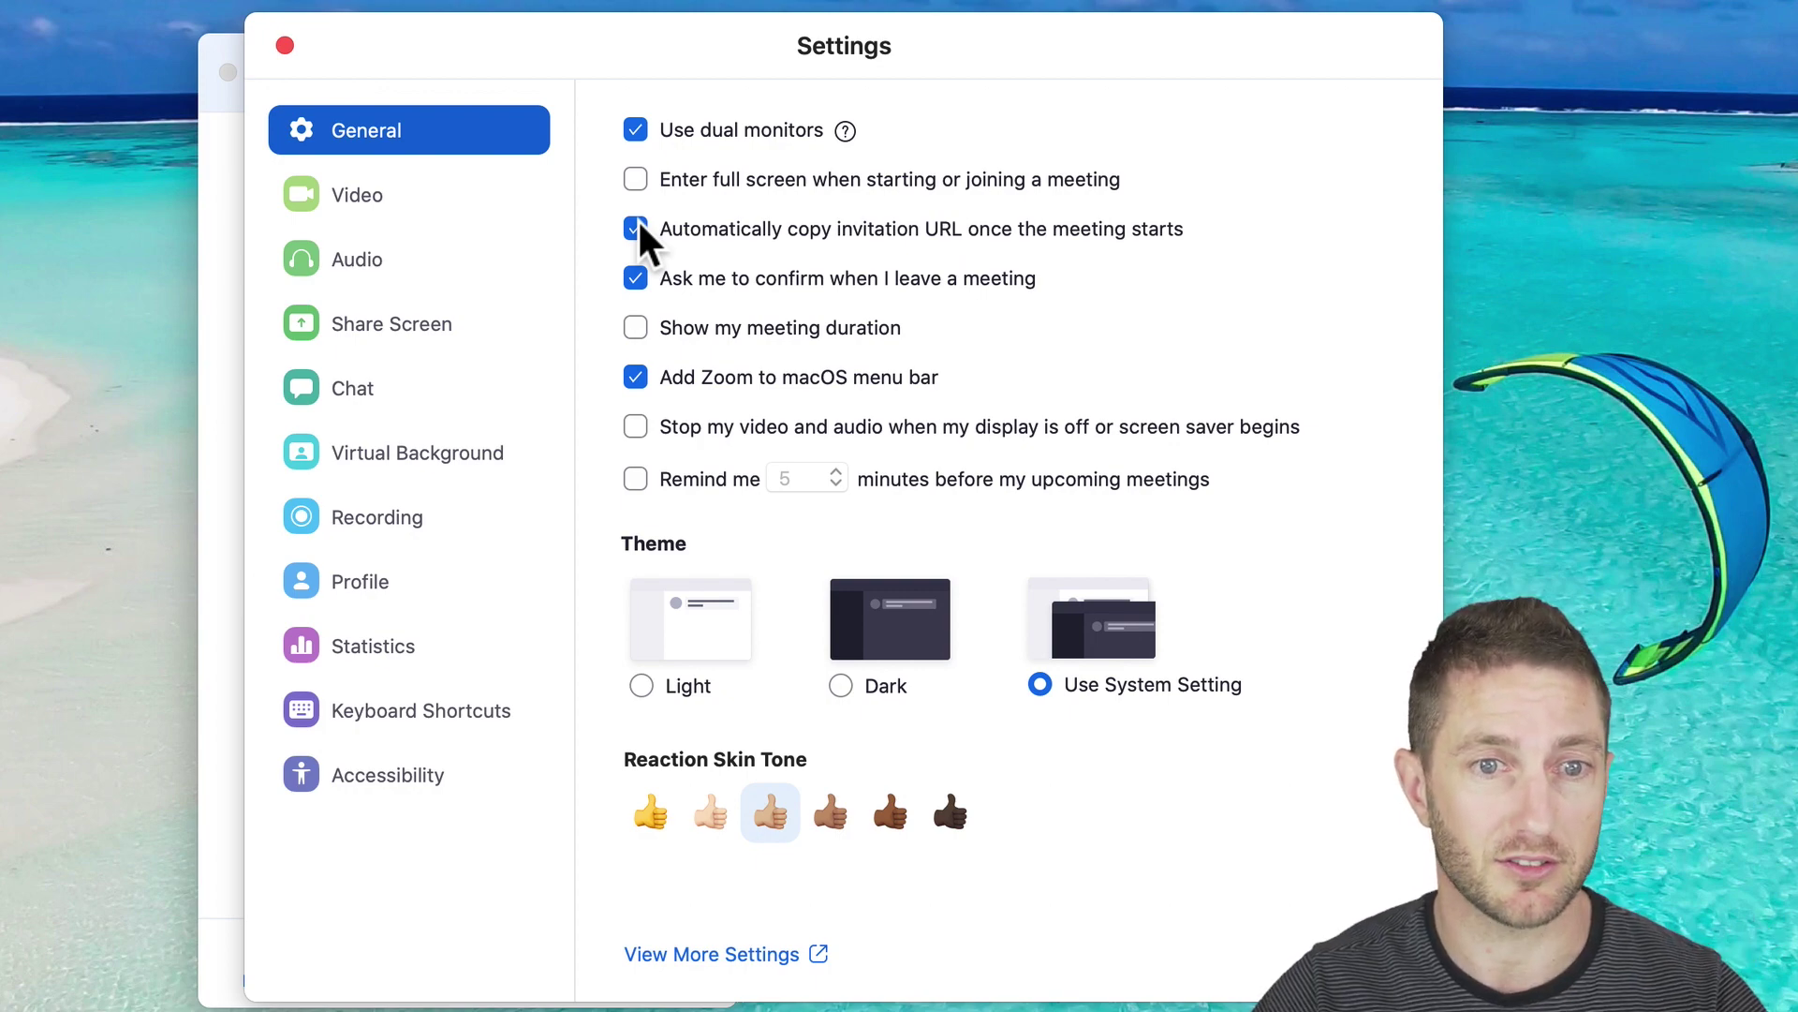
Step: In the Video settings, enable HD and the Touch up my appearance option
click(459, 206)
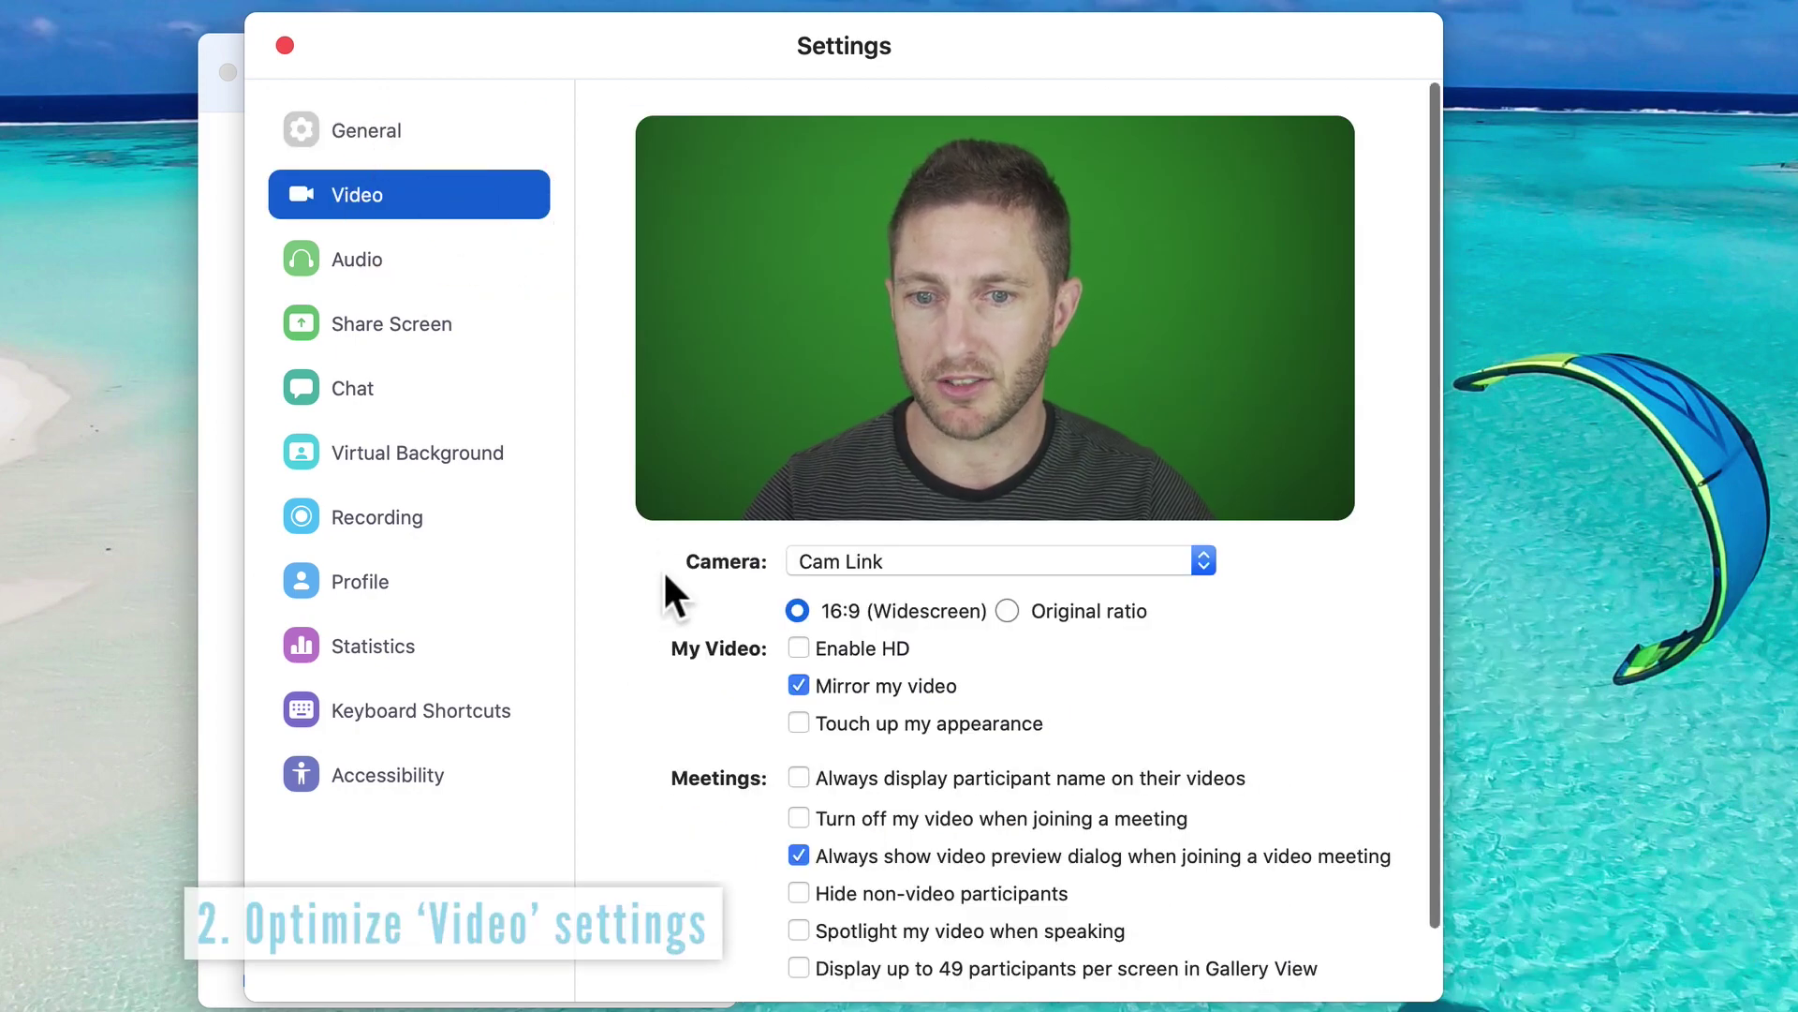
click(798, 646)
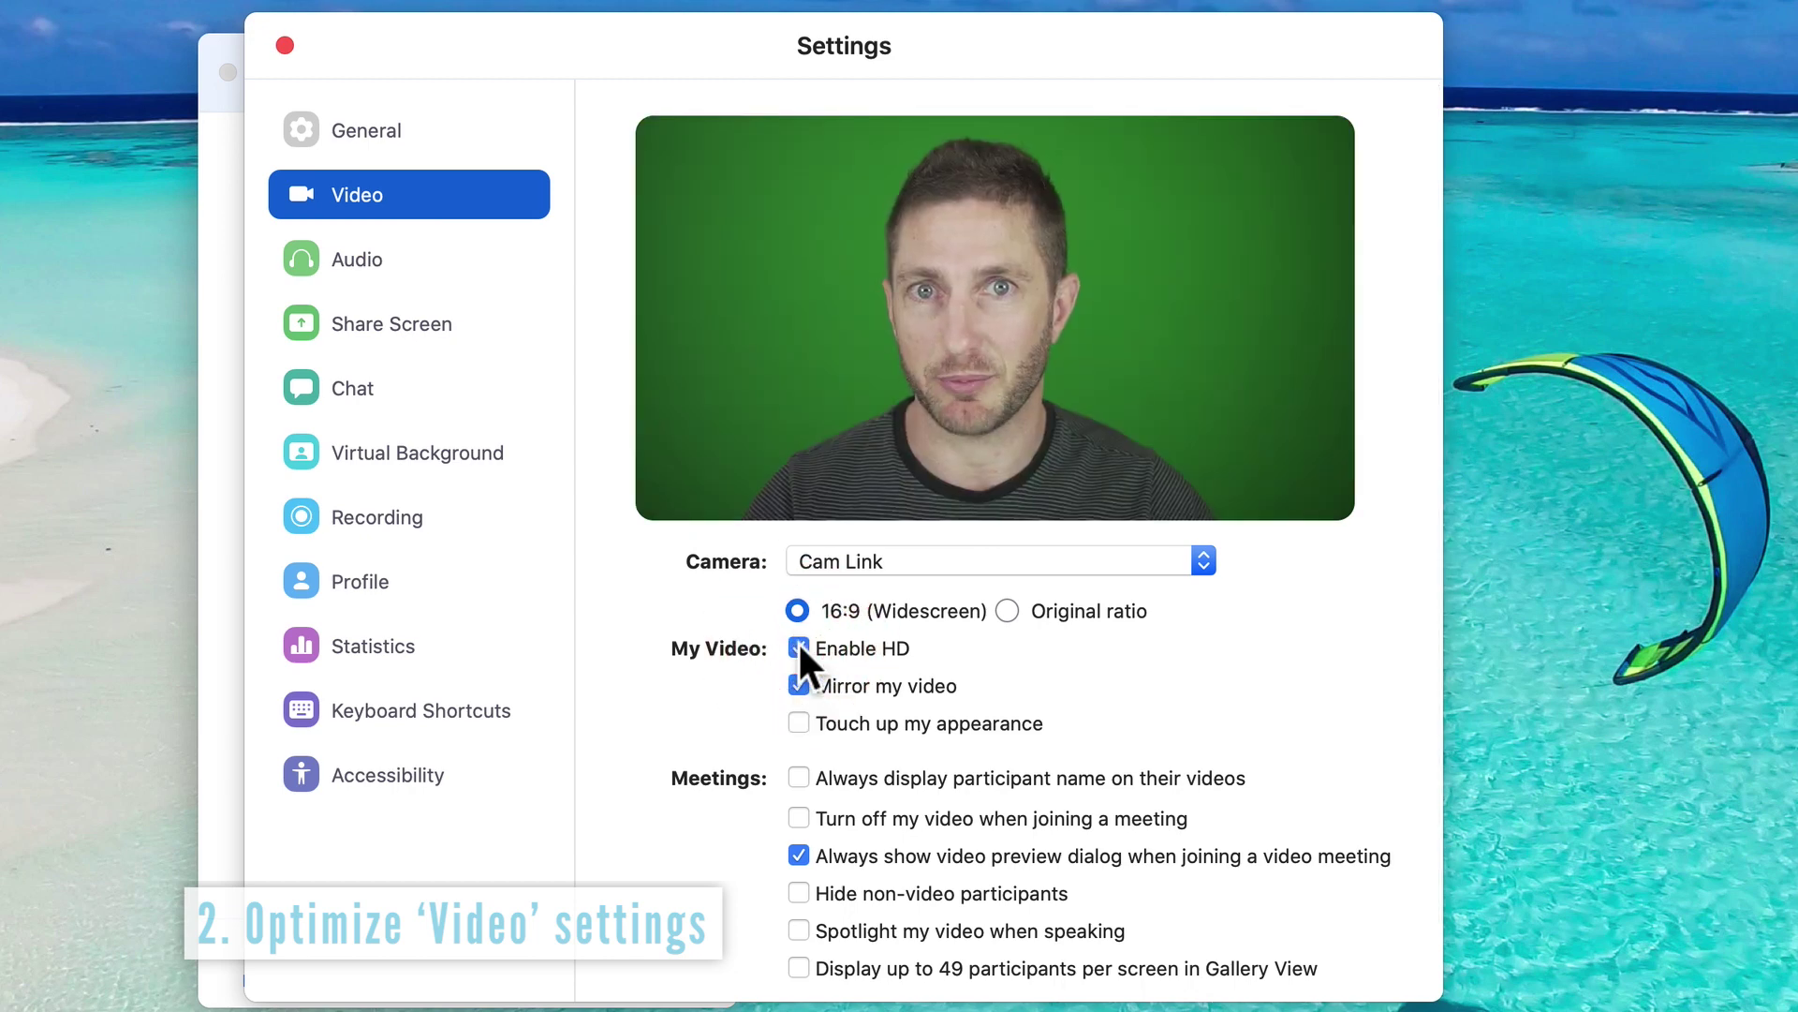
click(799, 722)
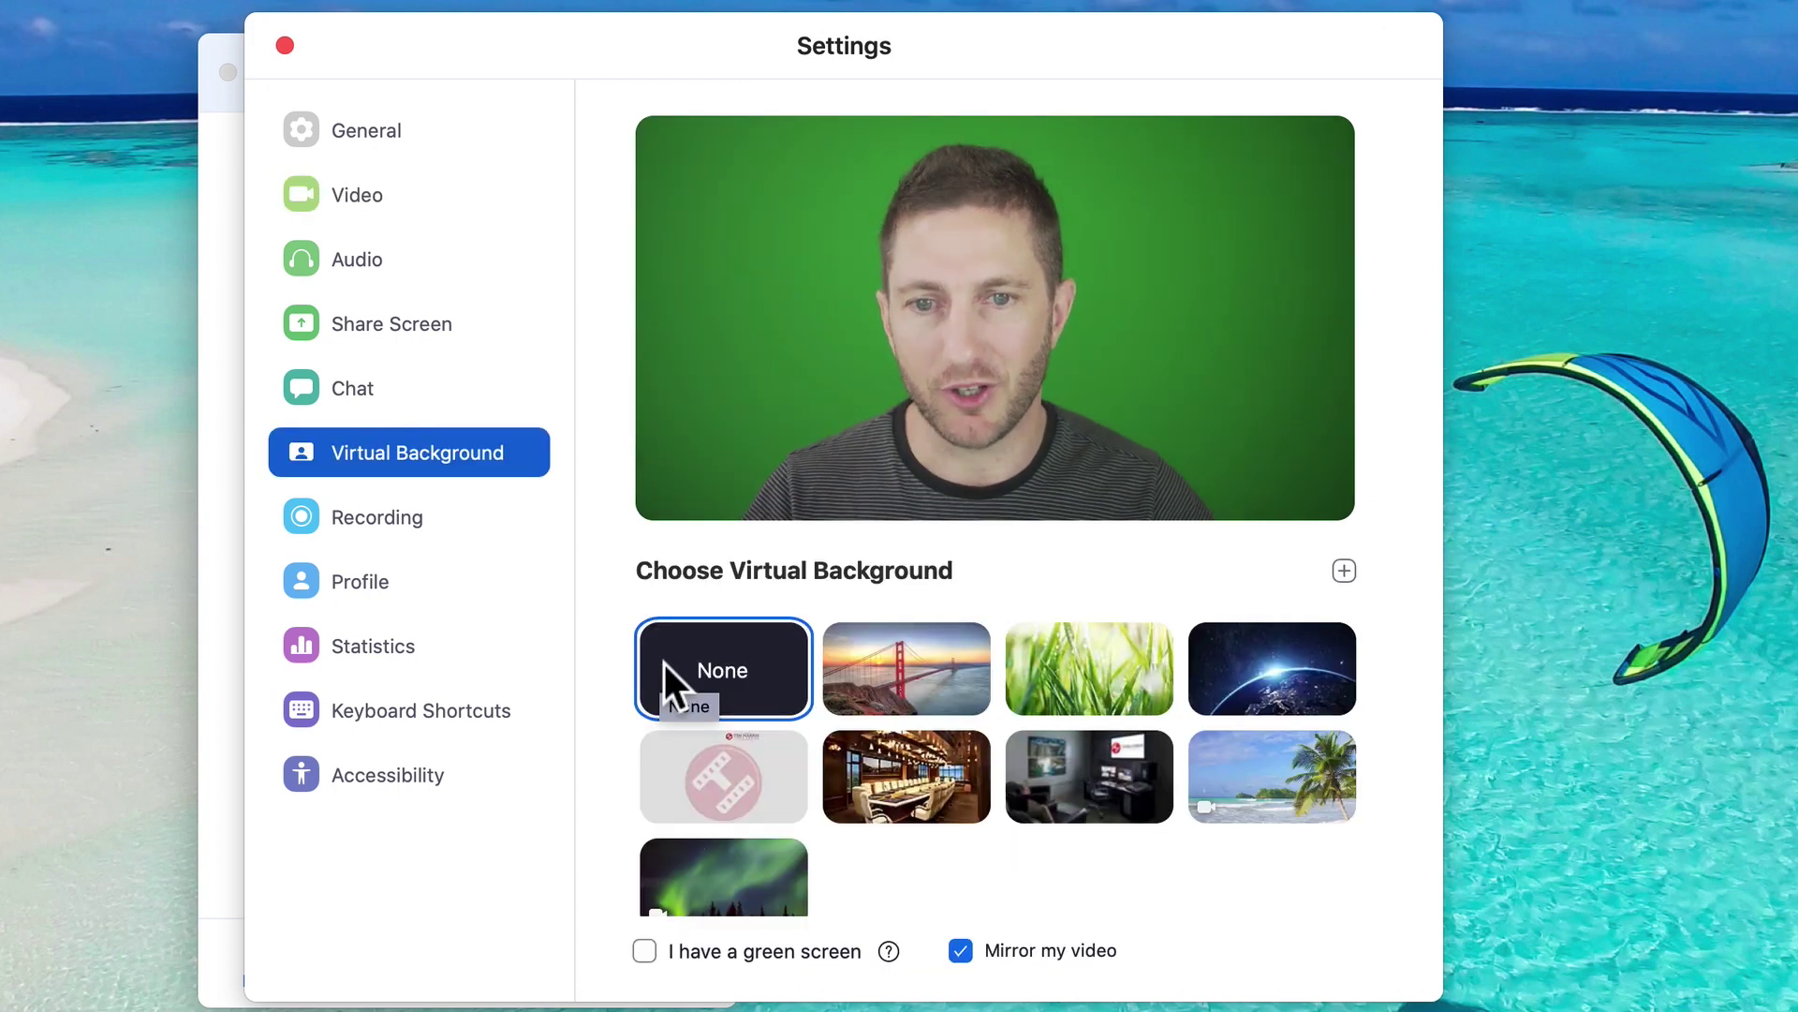
Step: Try the Golden Gate Bridge virtual background without the green screen option
click(643, 947)
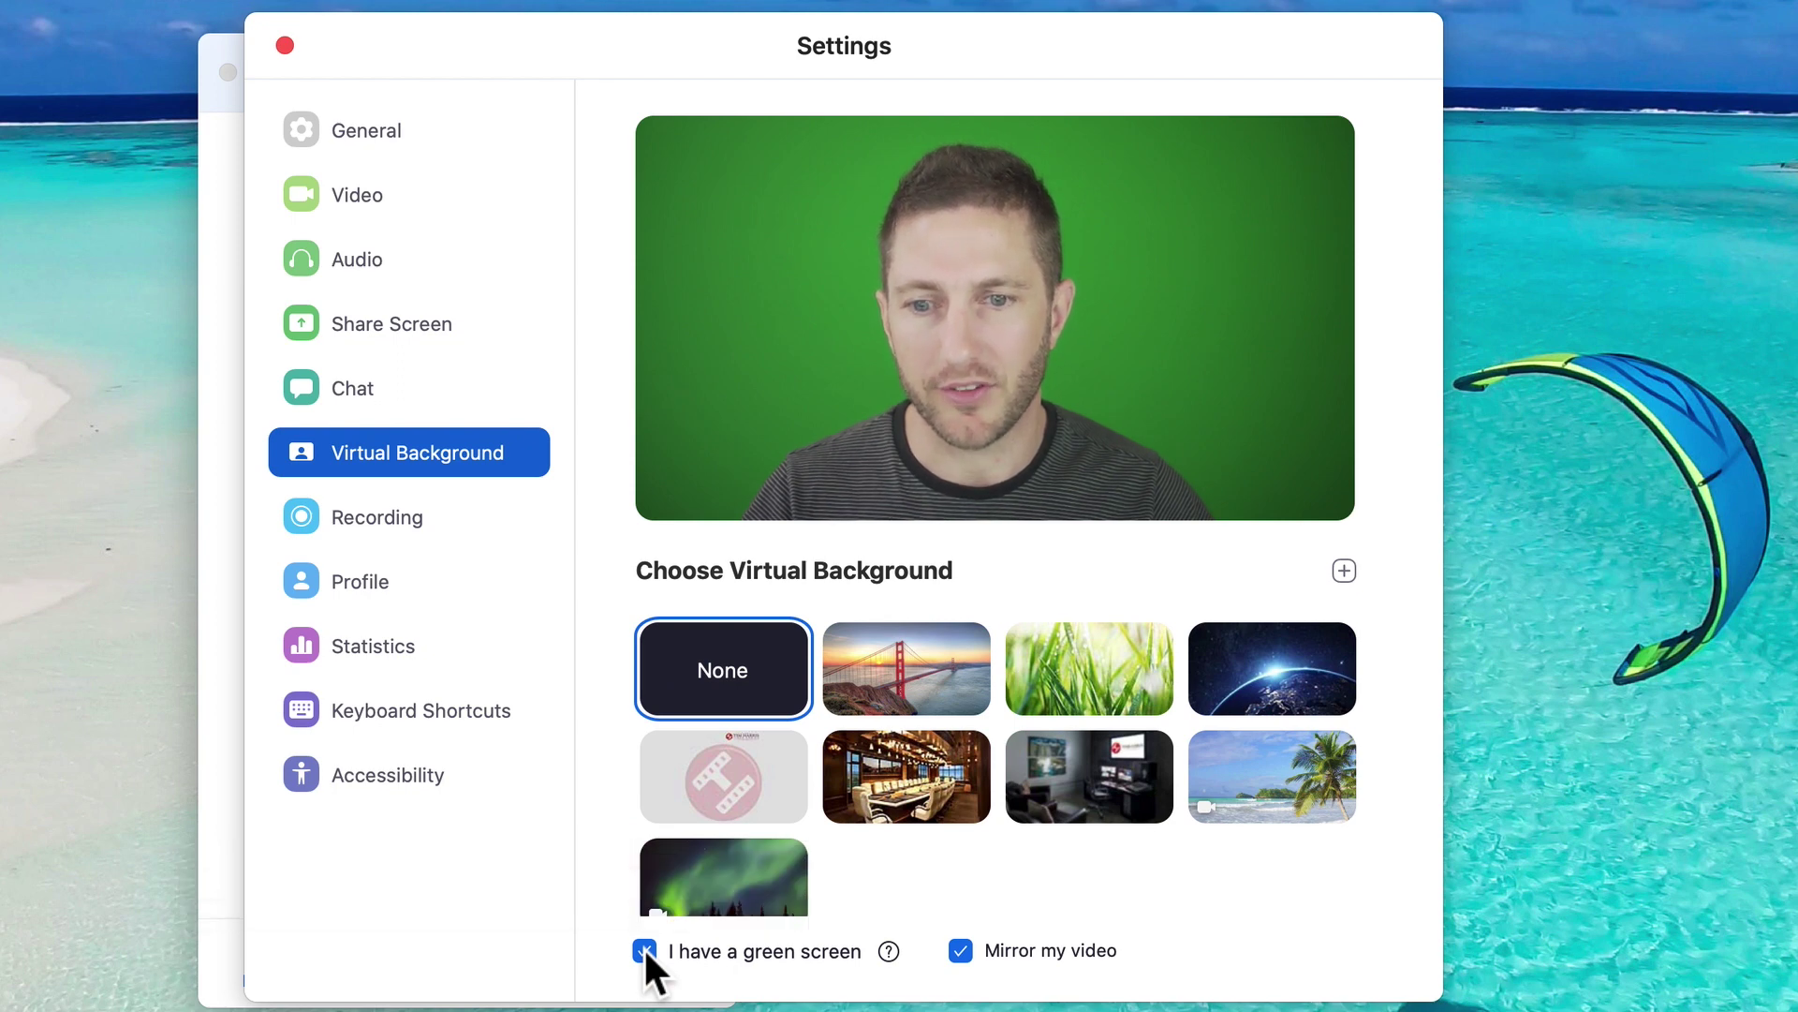
click(643, 948)
click(912, 661)
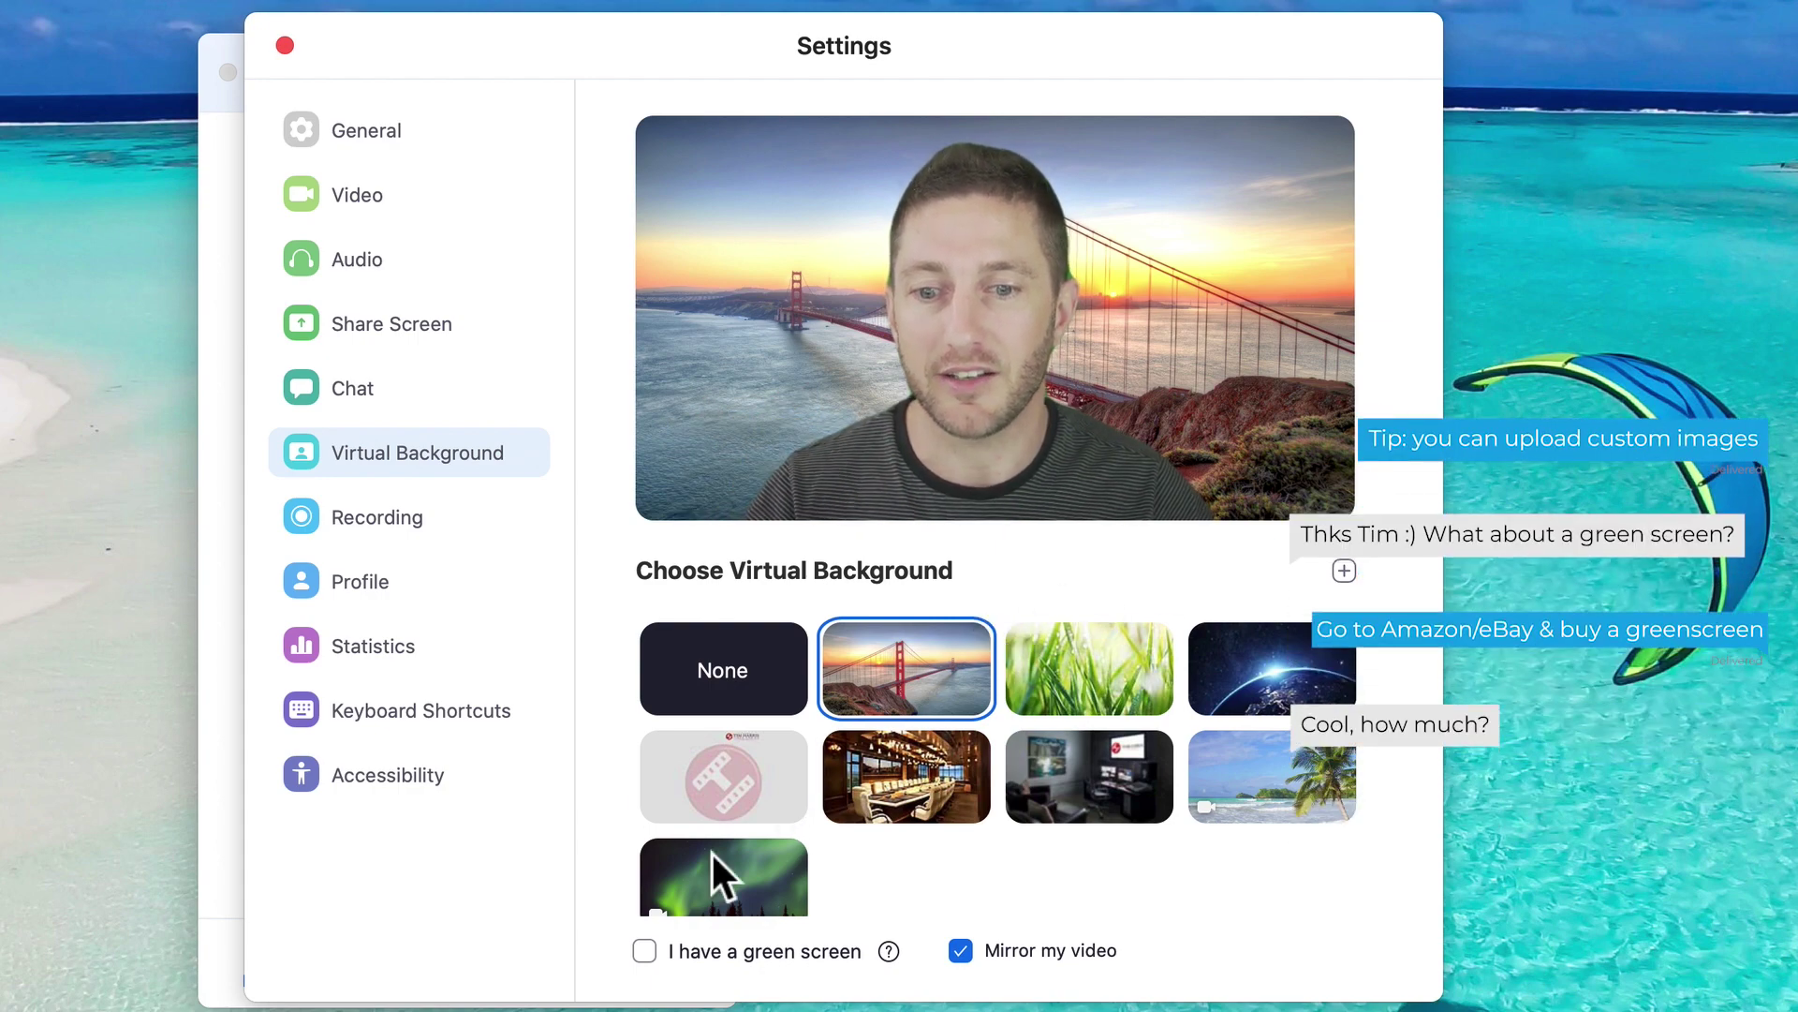
Step: Enable the green screen option, apply the dark office virtual background and manually pick the green backdrop as the background color
click(644, 951)
click(719, 665)
click(1080, 801)
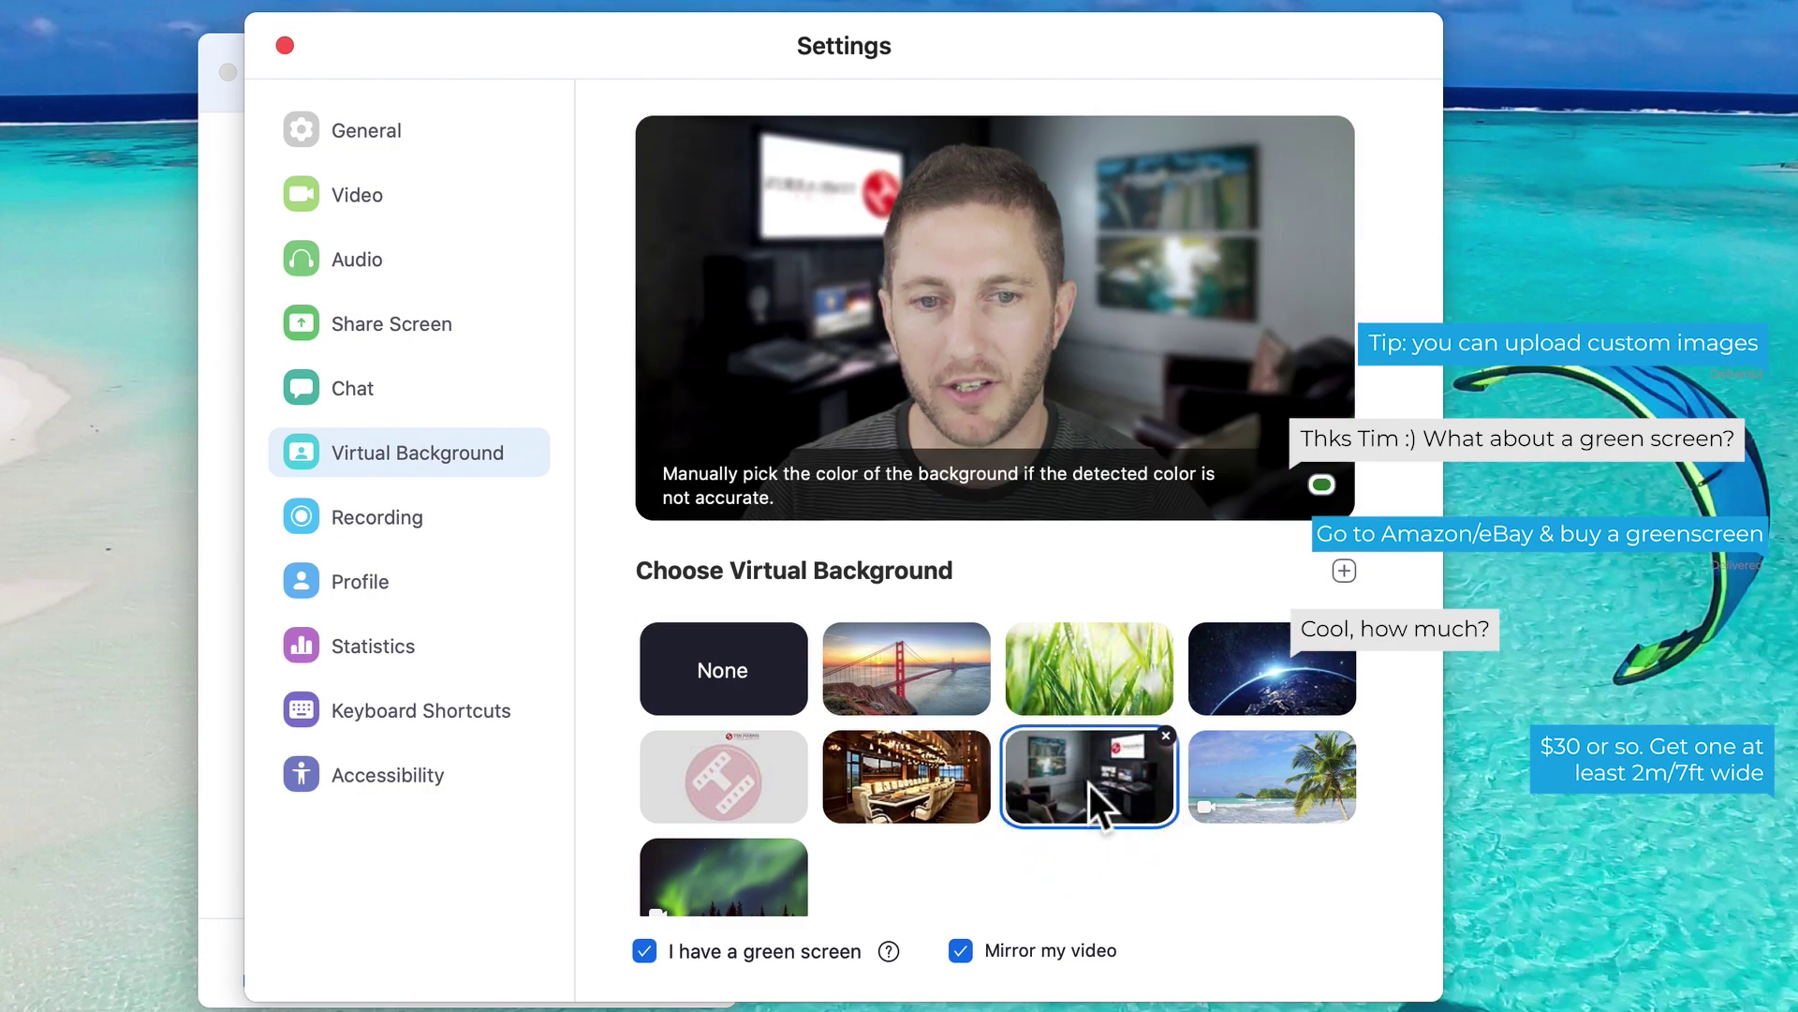
click(1321, 484)
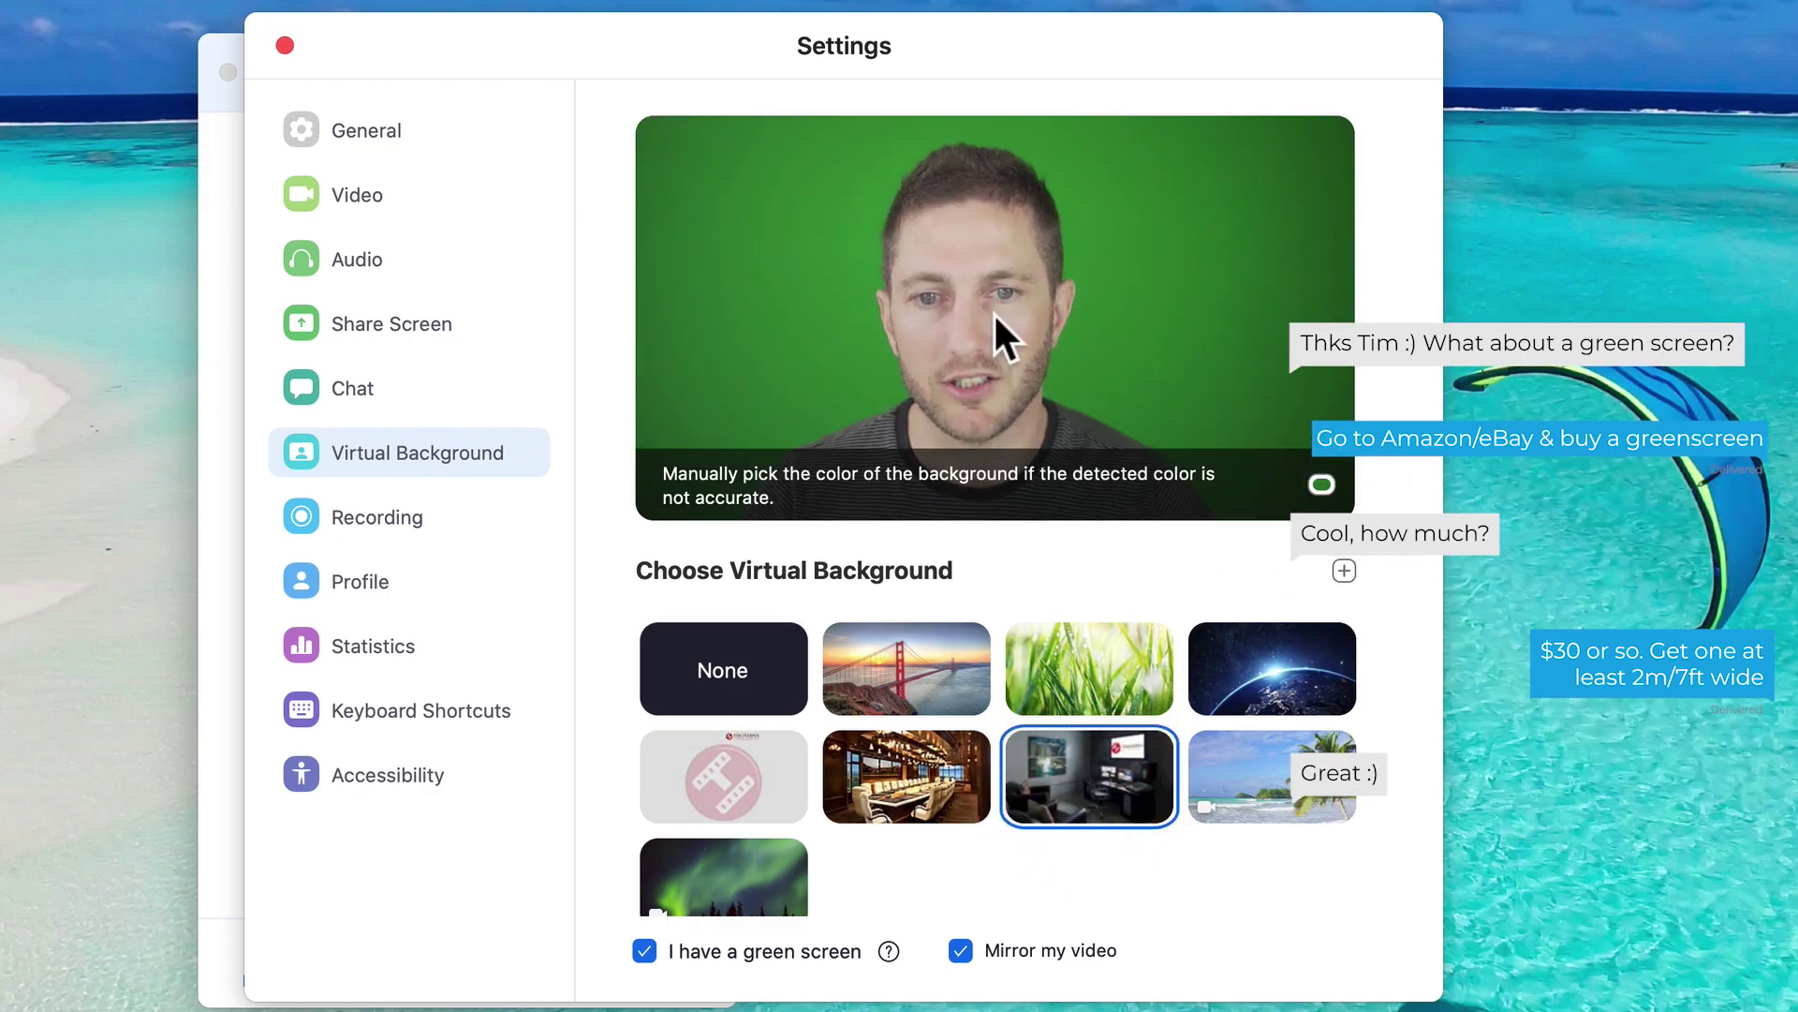
click(1195, 403)
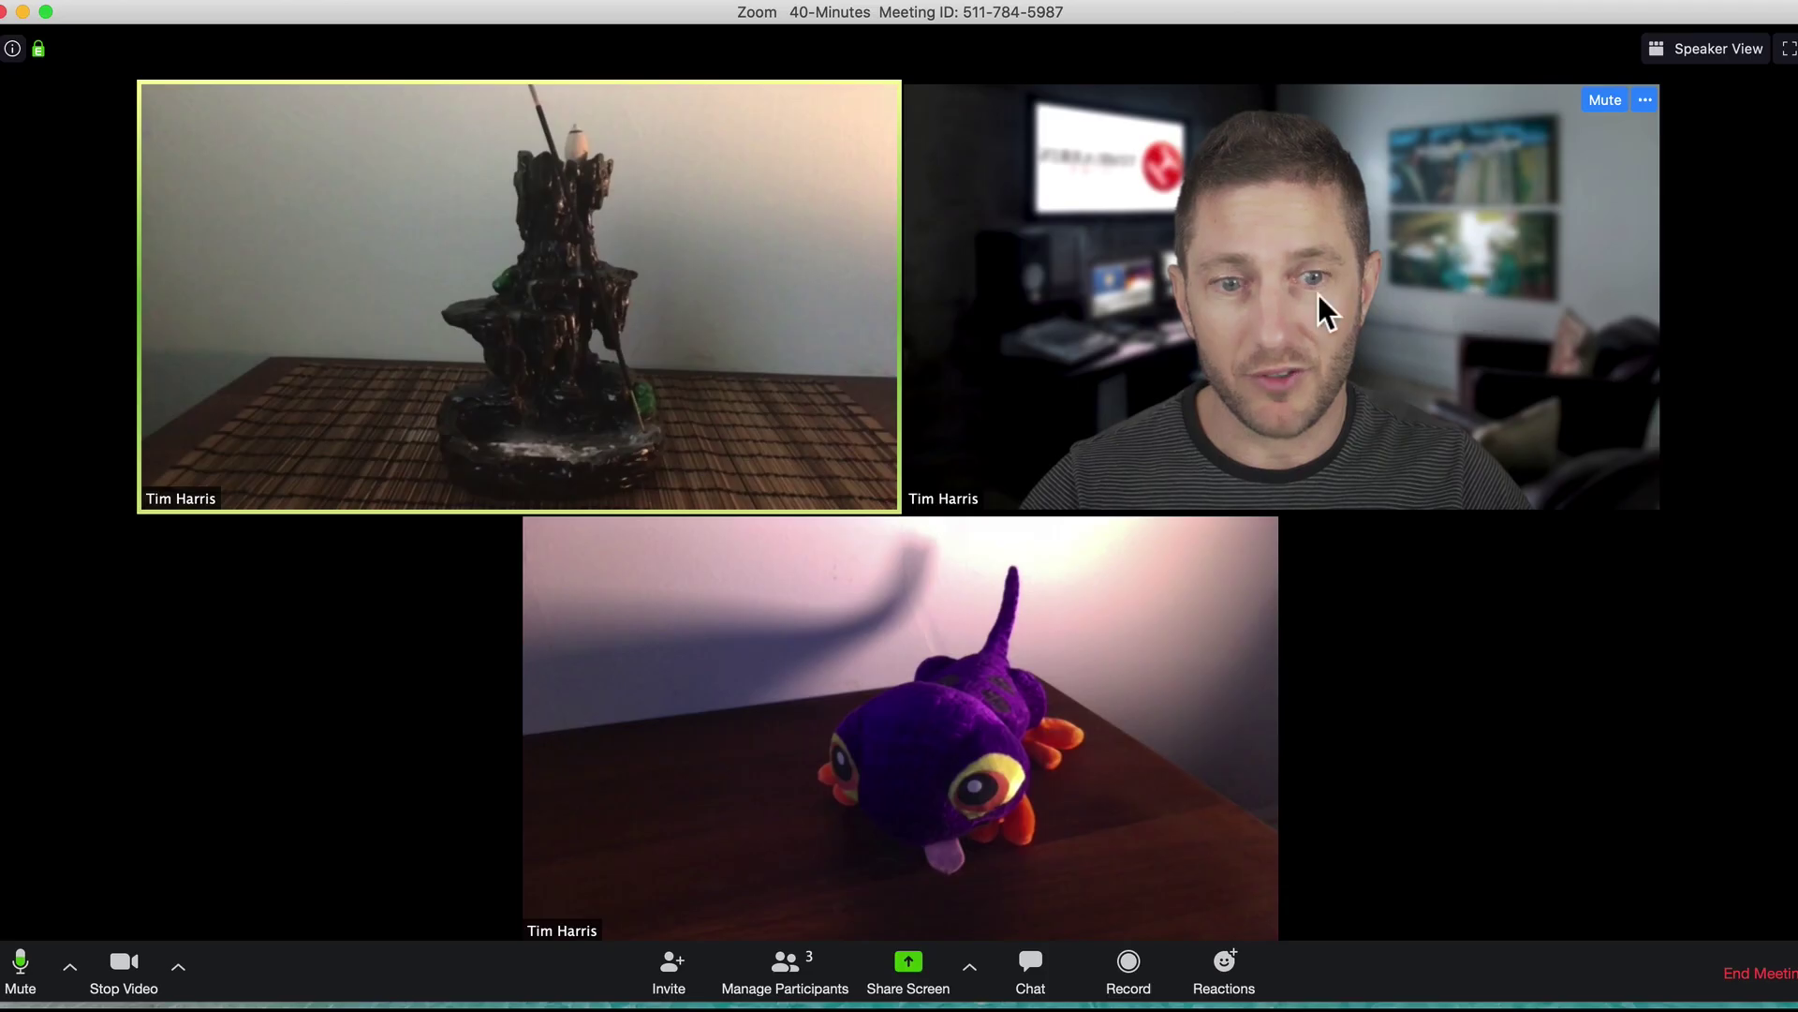
Step: Pin the video of the participant showing the dark fountain ornament on the first screen
click(775, 426)
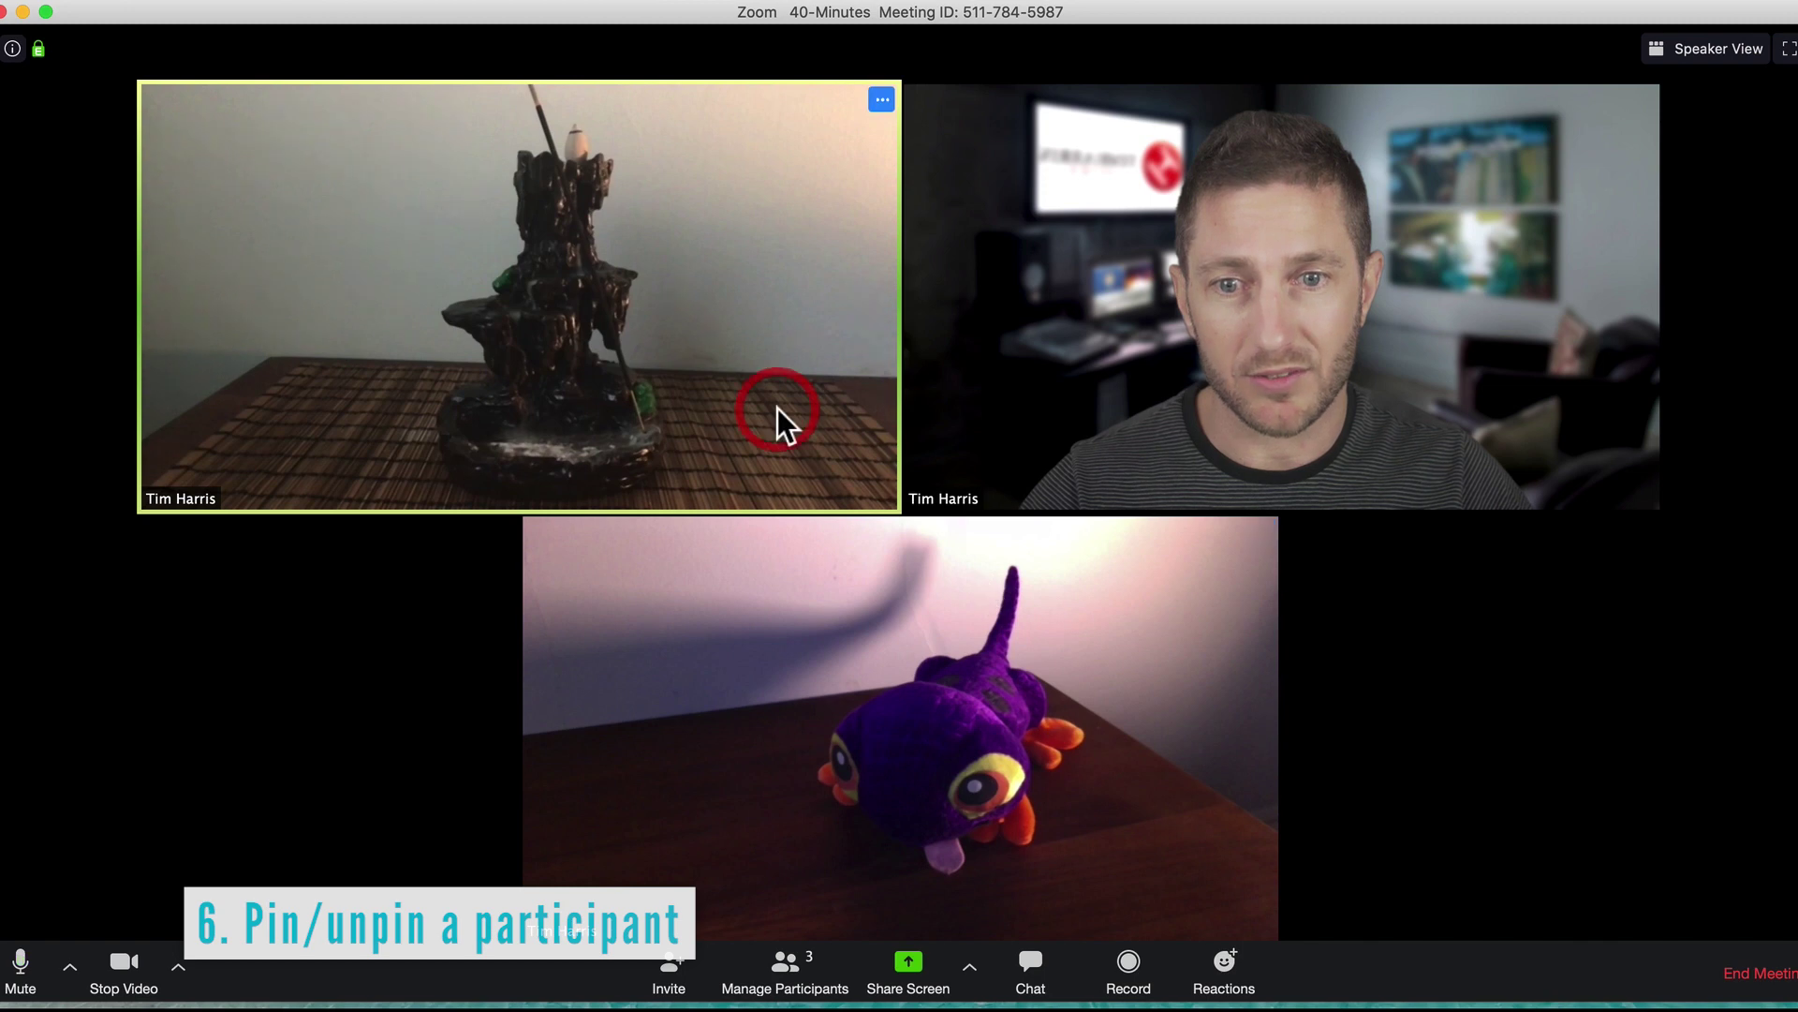
click(880, 99)
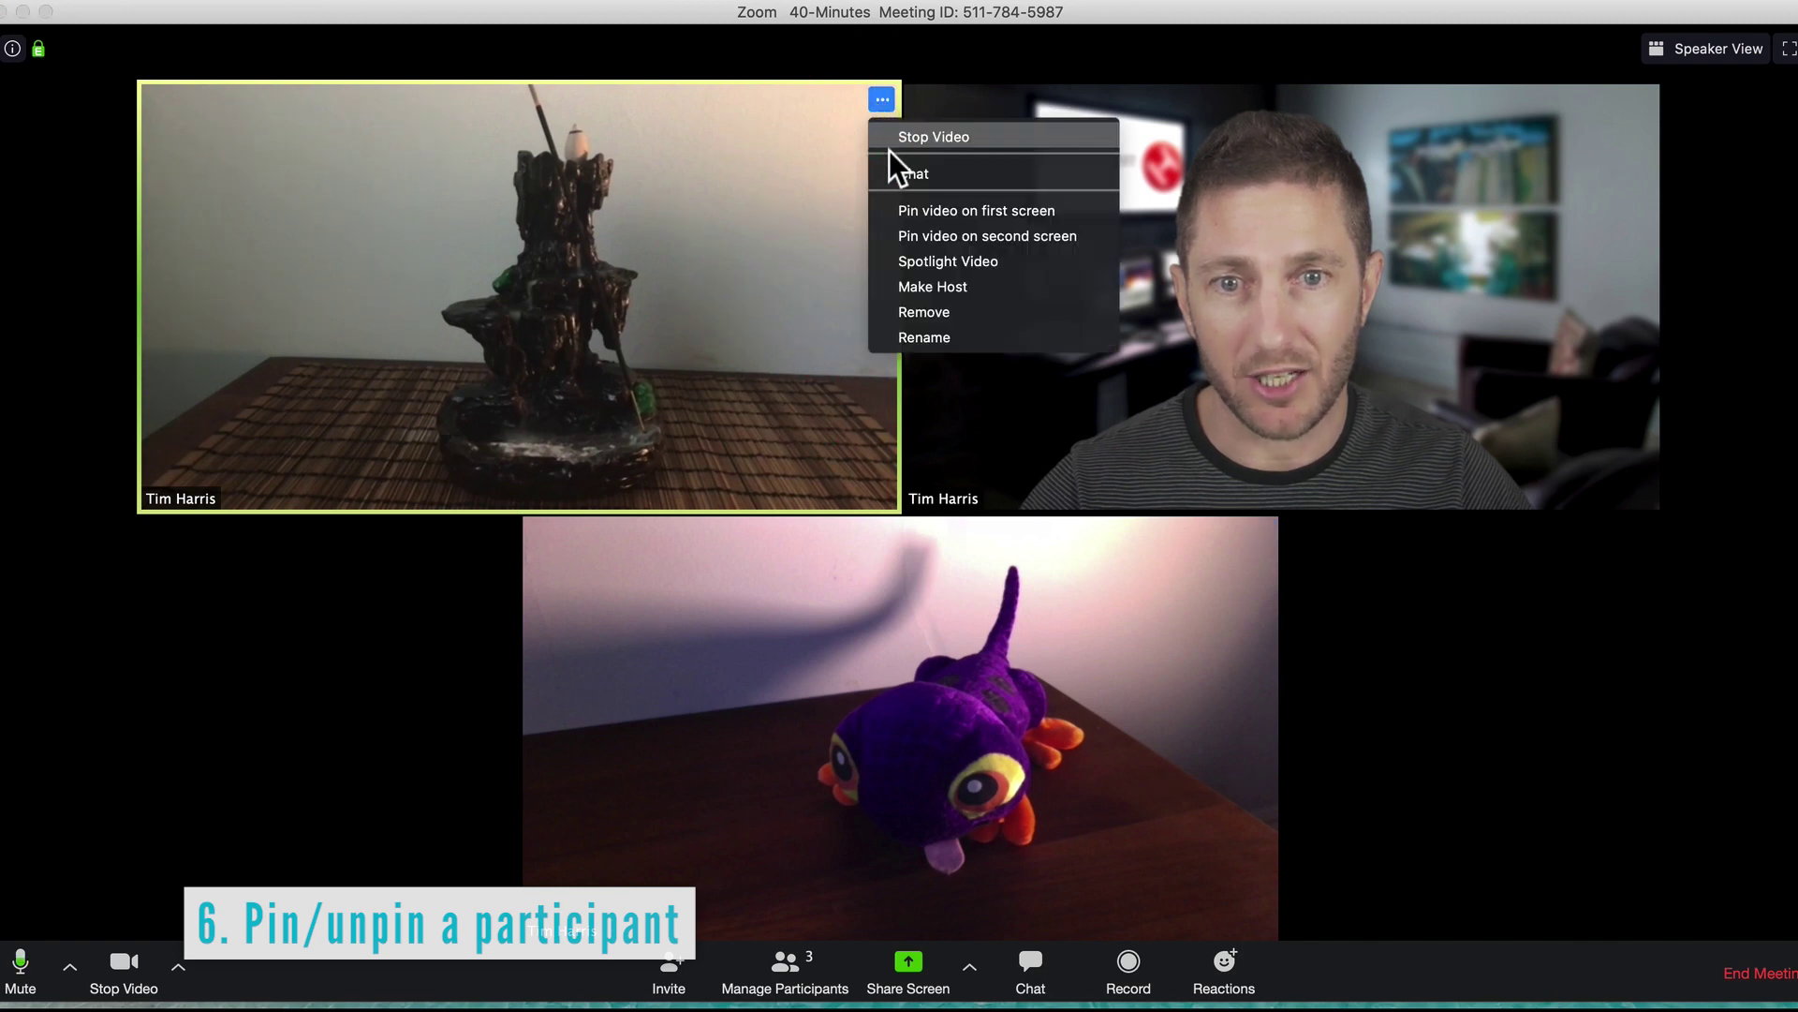
click(907, 212)
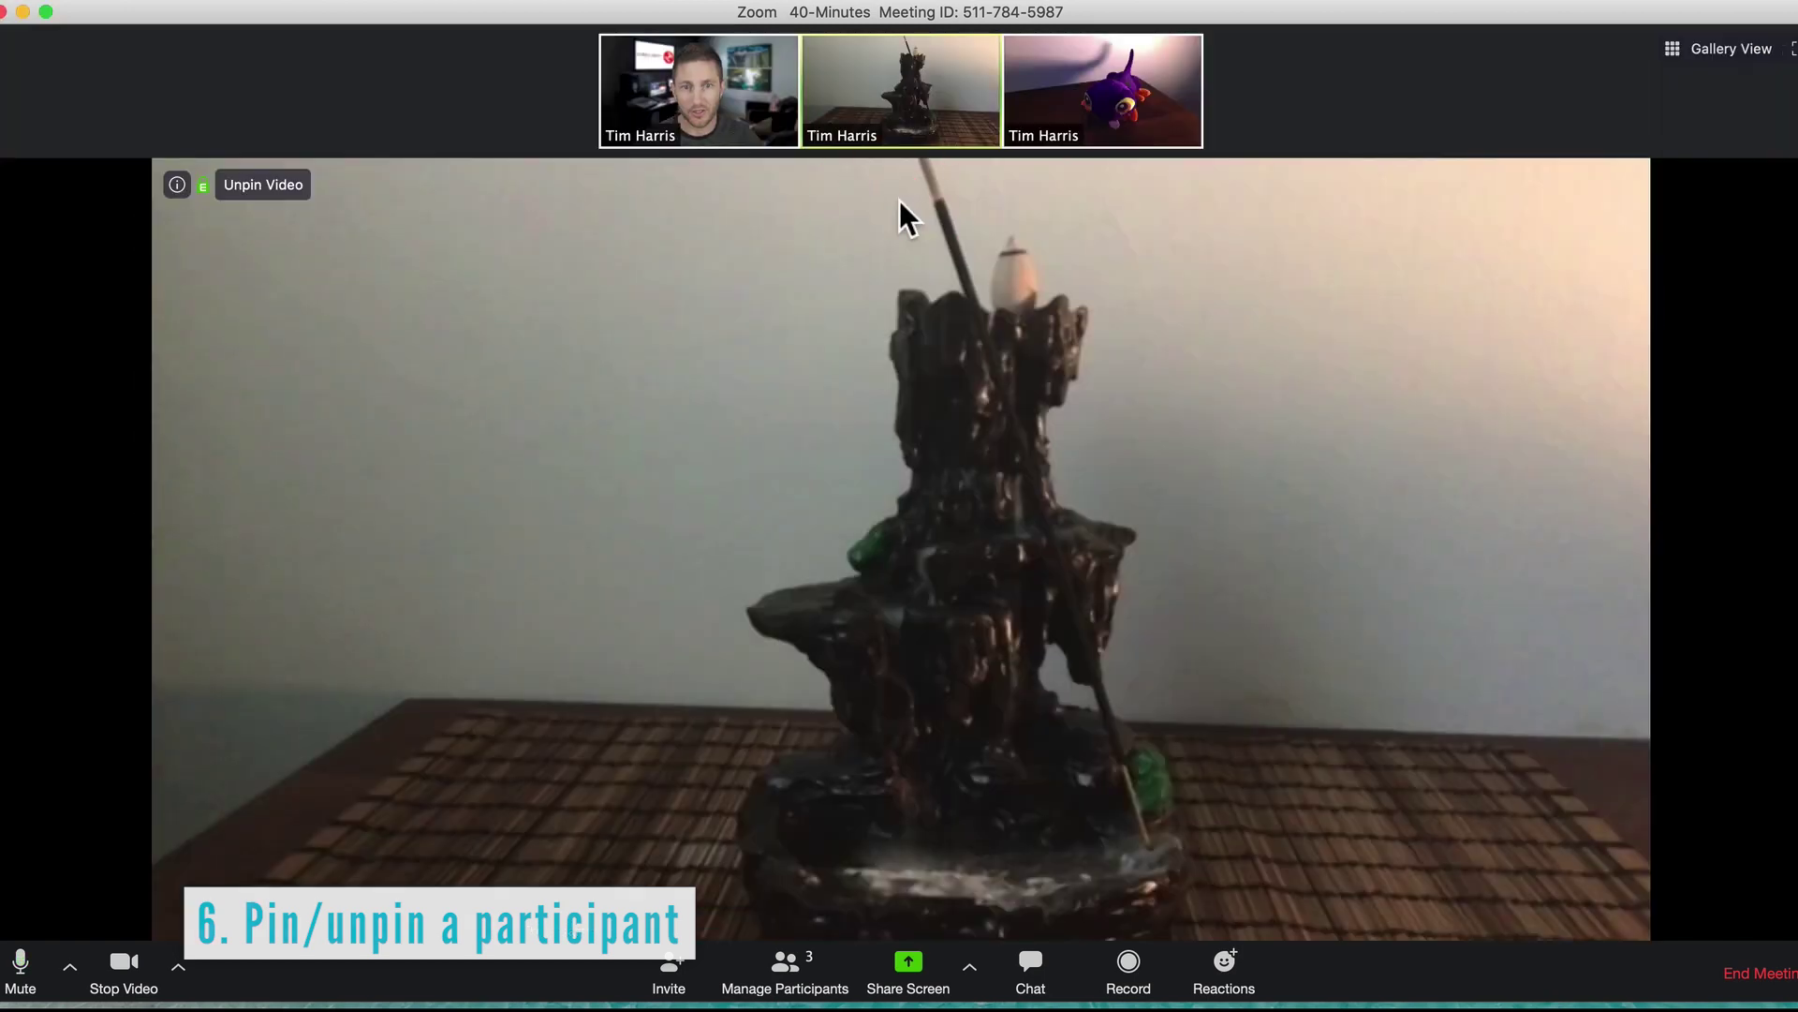
Step: Switch back and forth between Gallery View and Speaker View, and unpin the fountain ornament video
click(1700, 47)
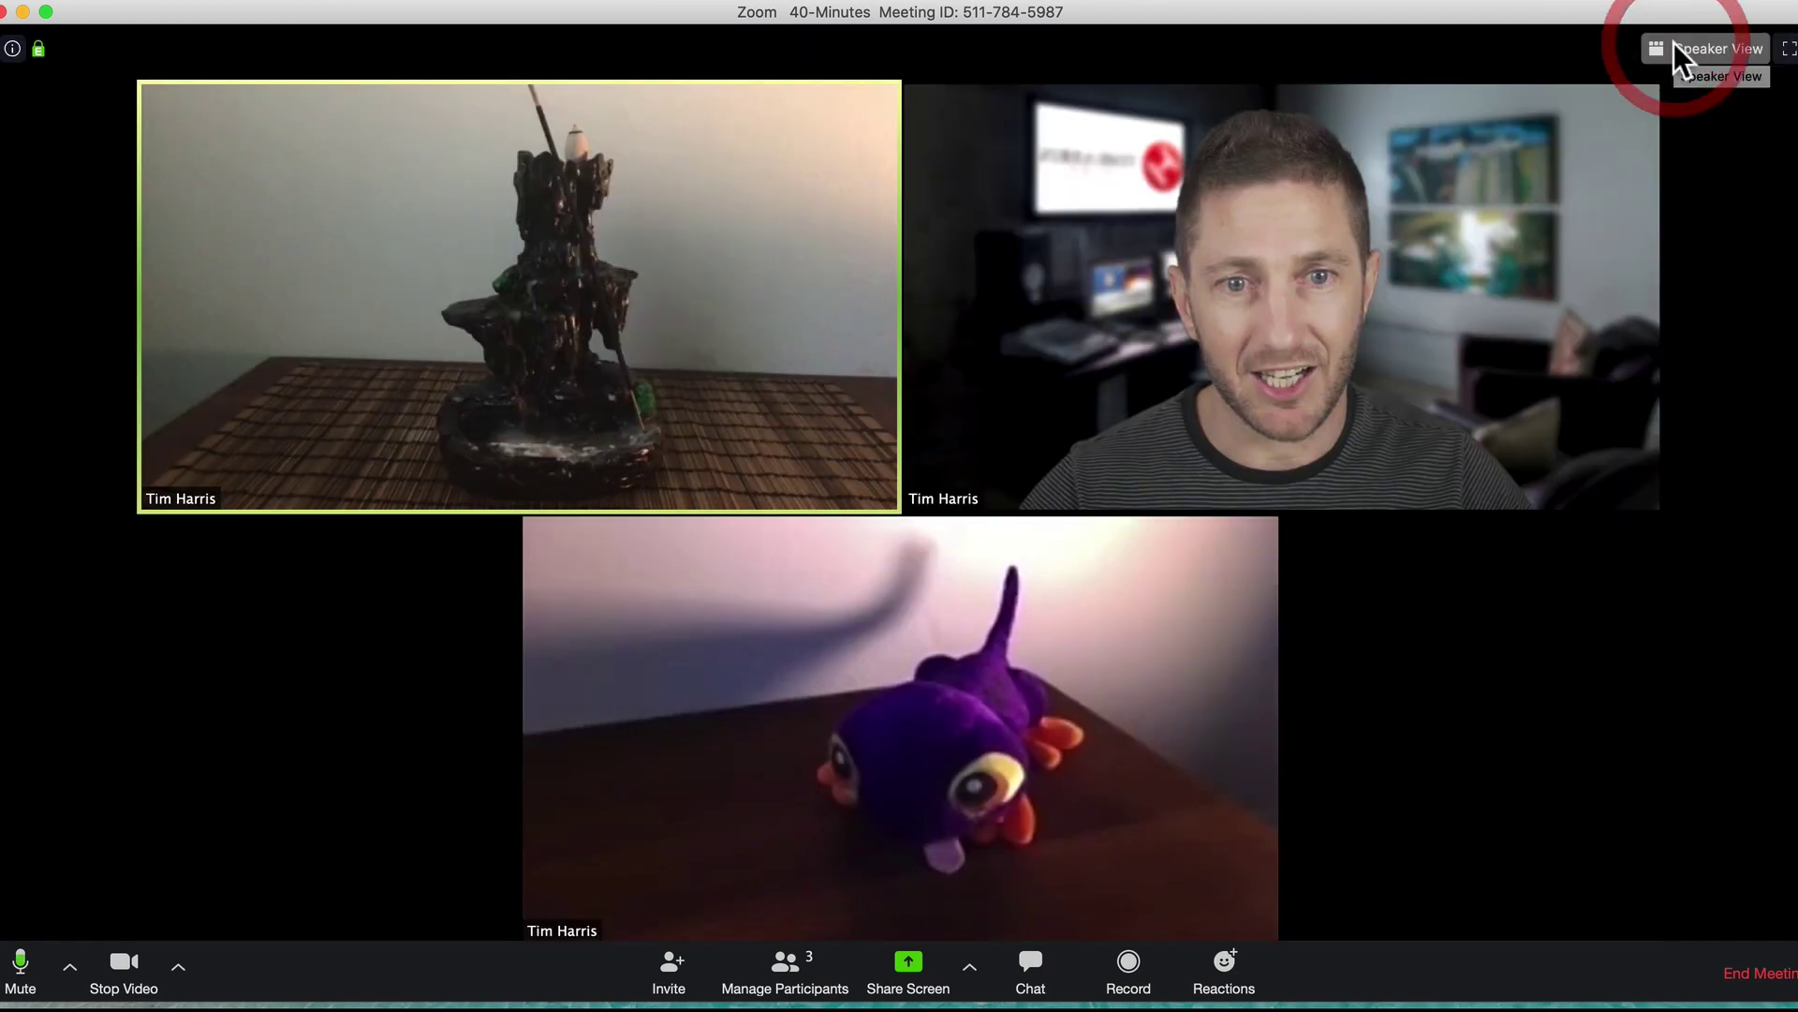
click(1659, 54)
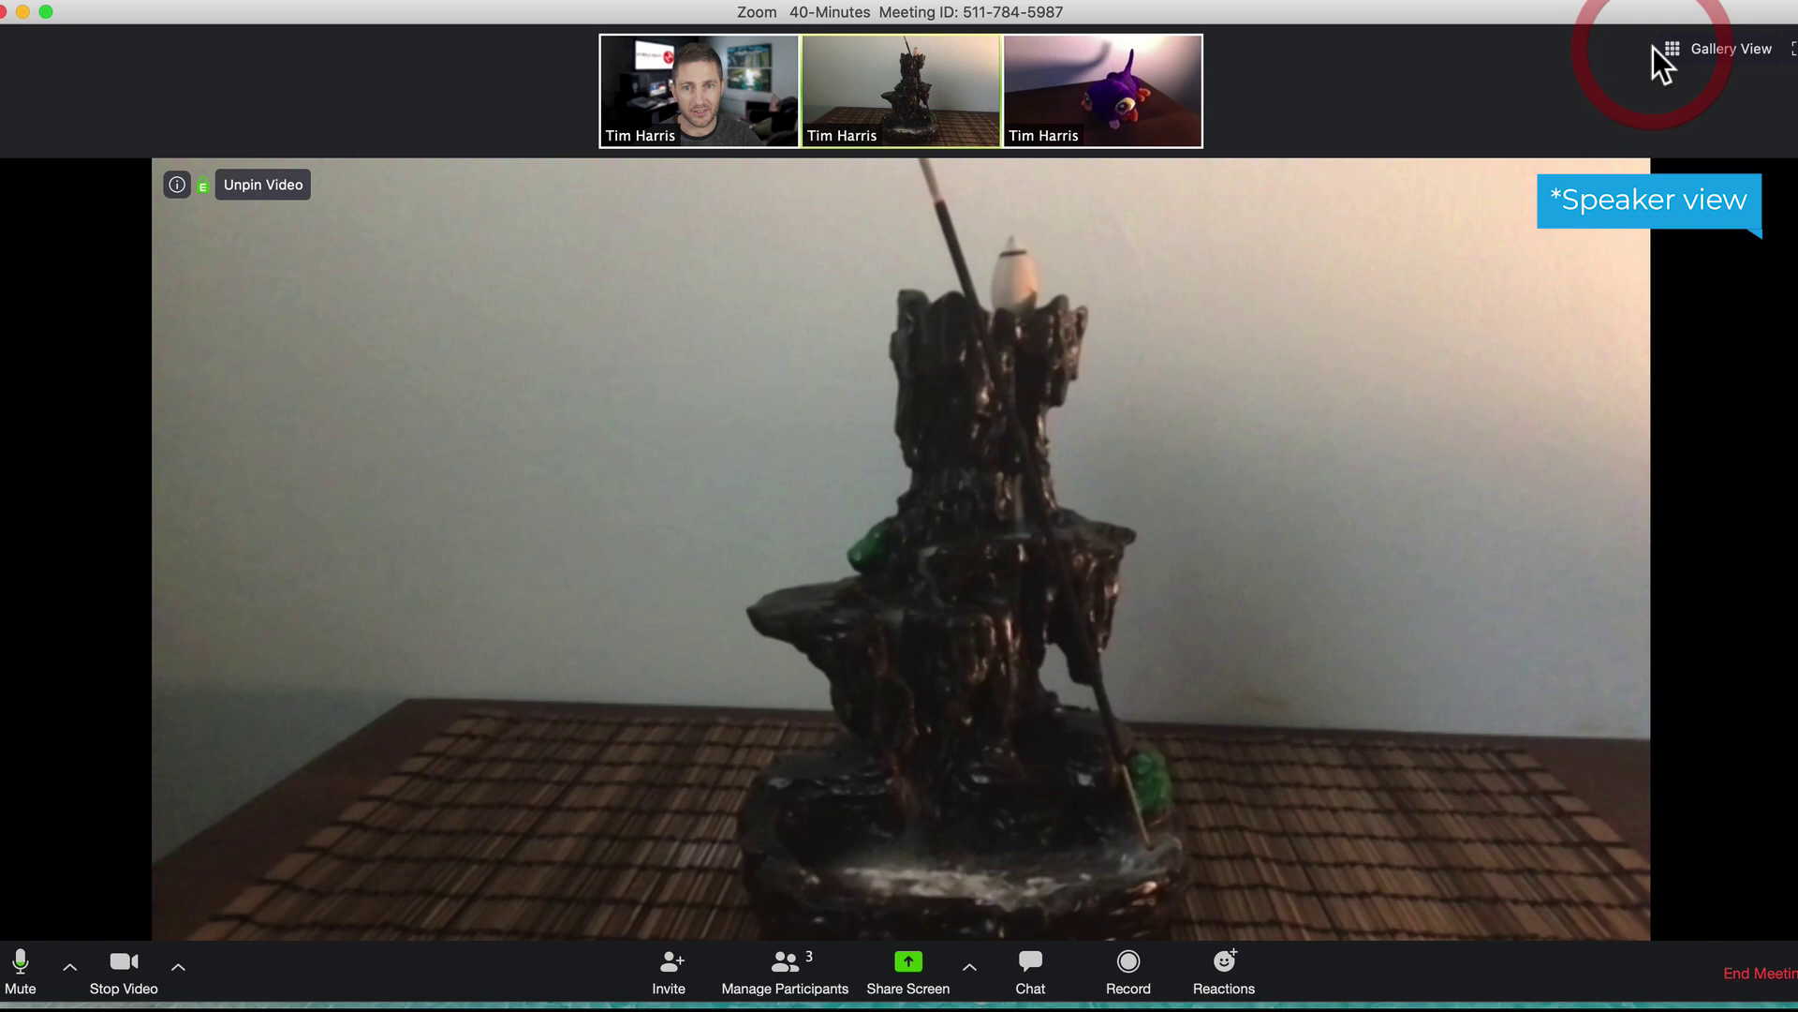
click(1671, 56)
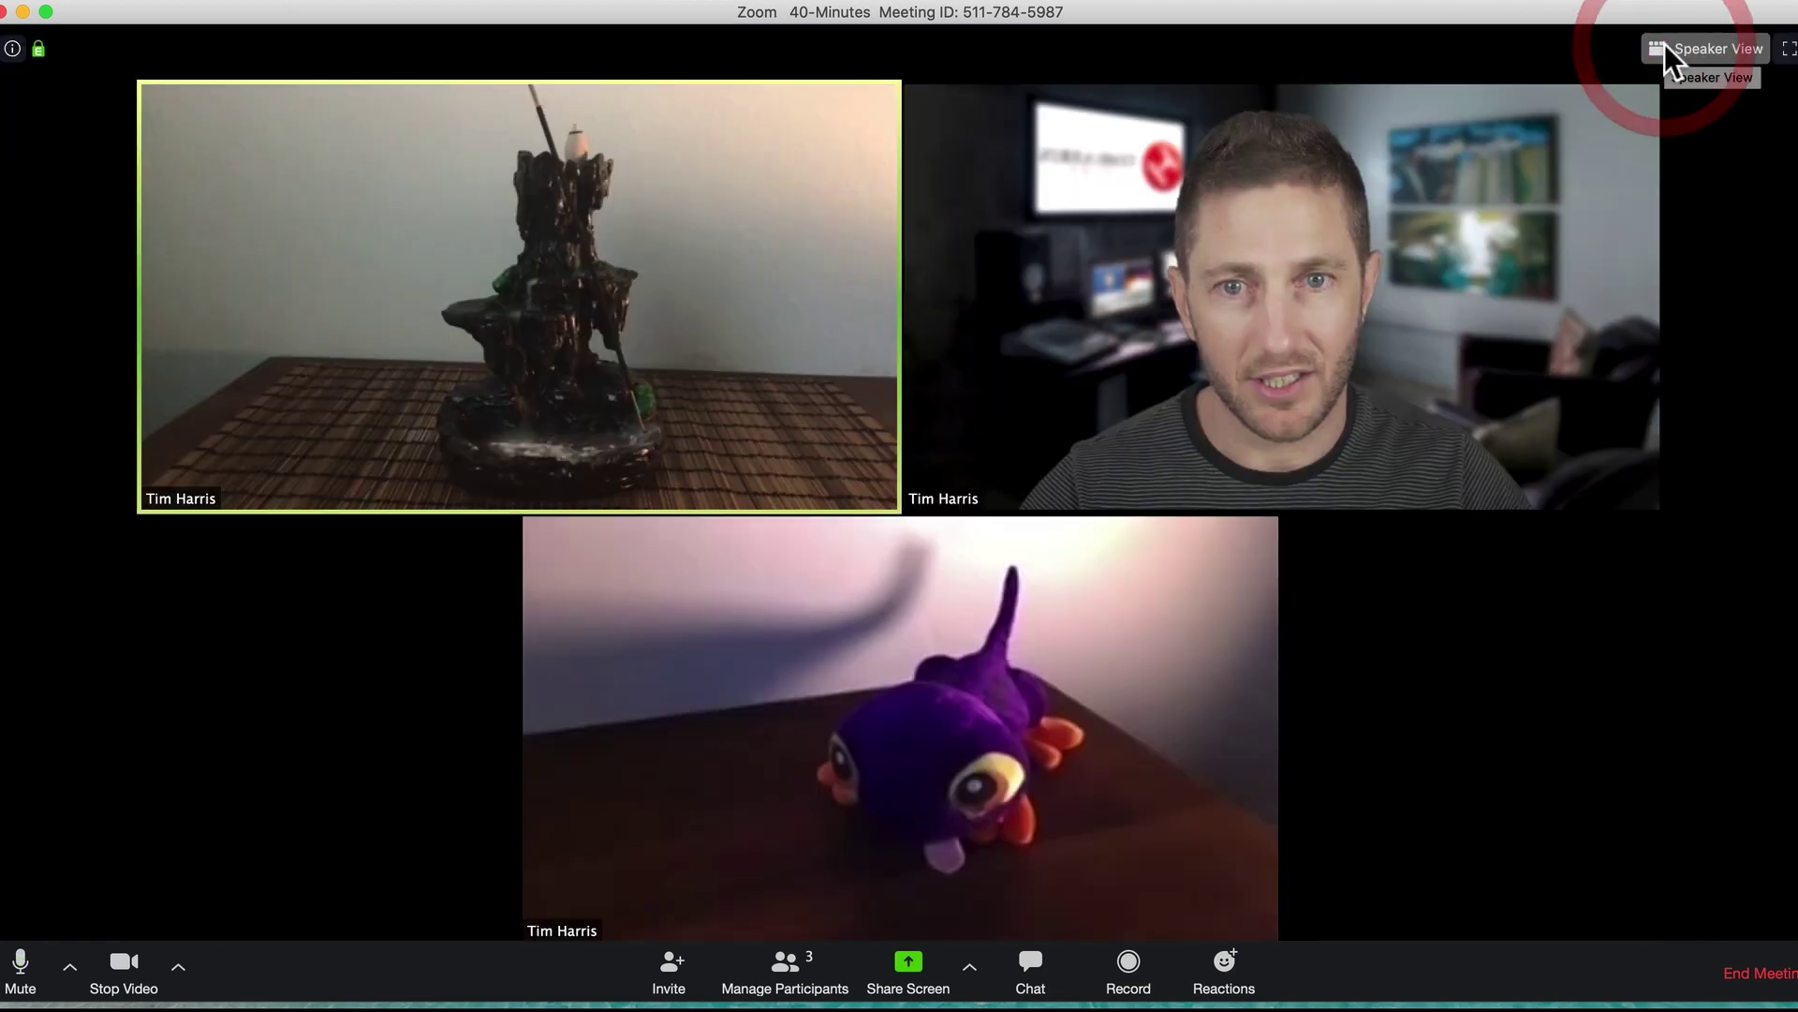
click(1670, 57)
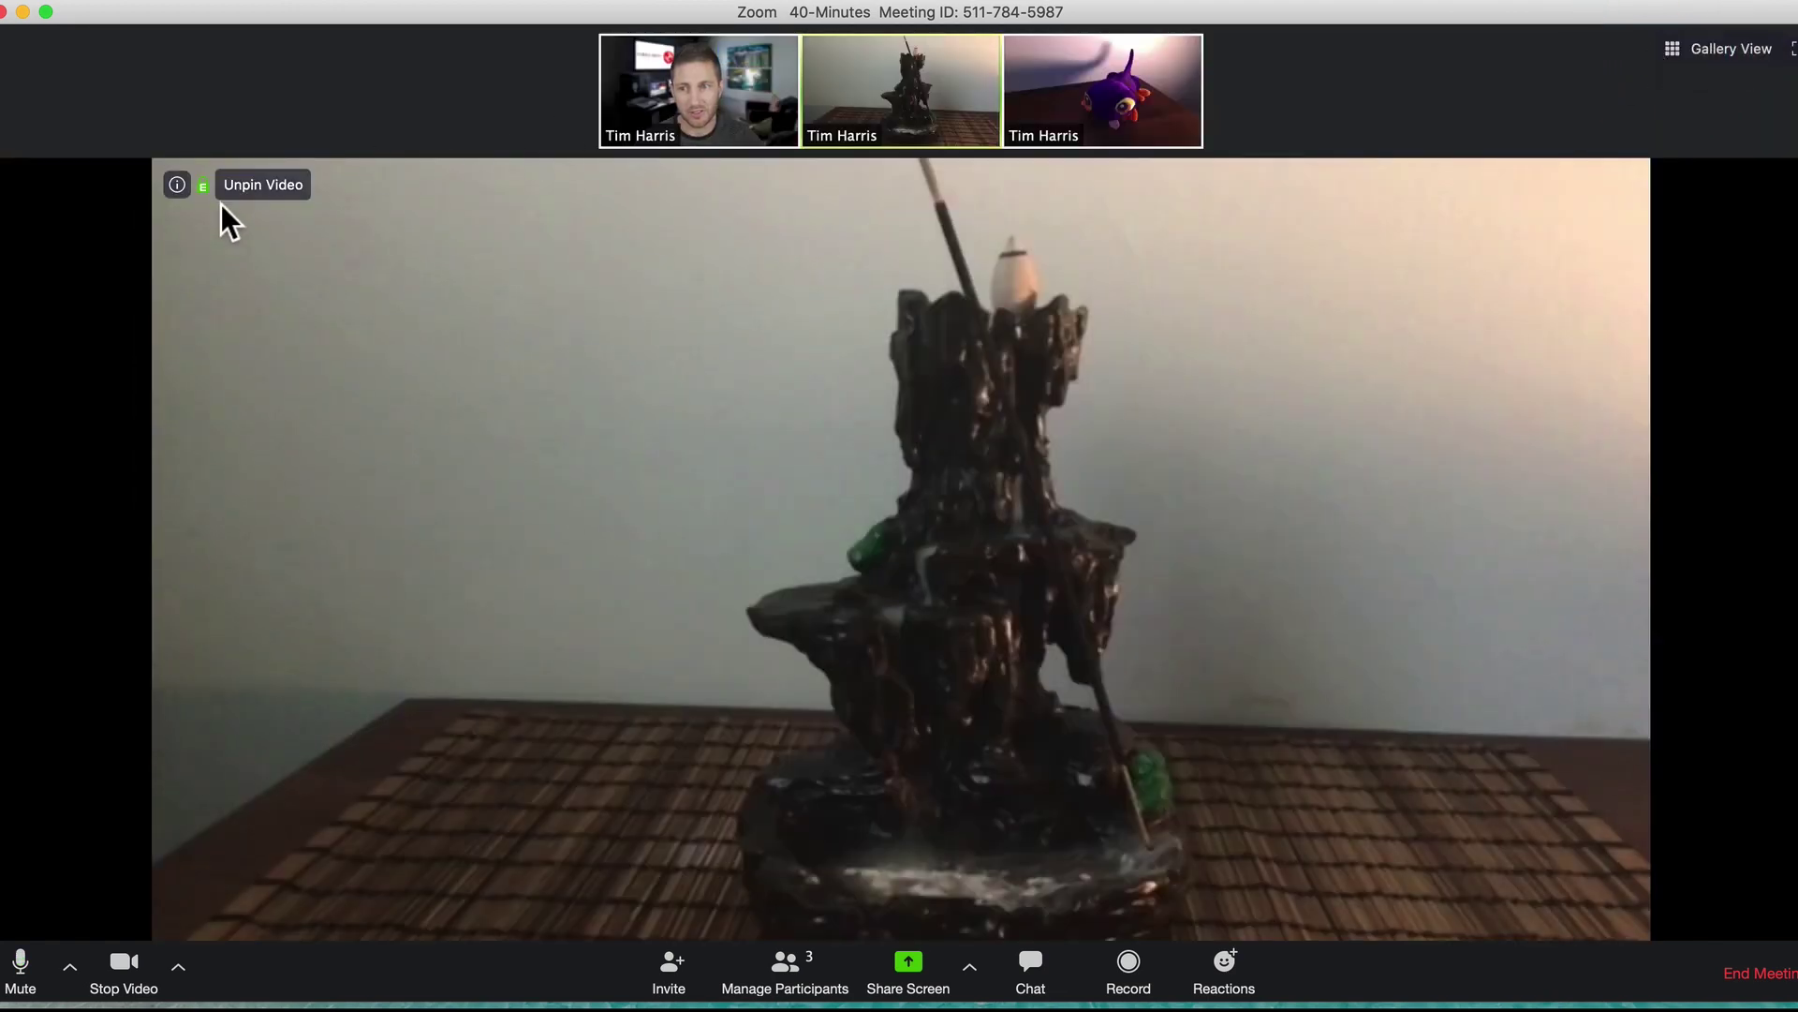
click(259, 185)
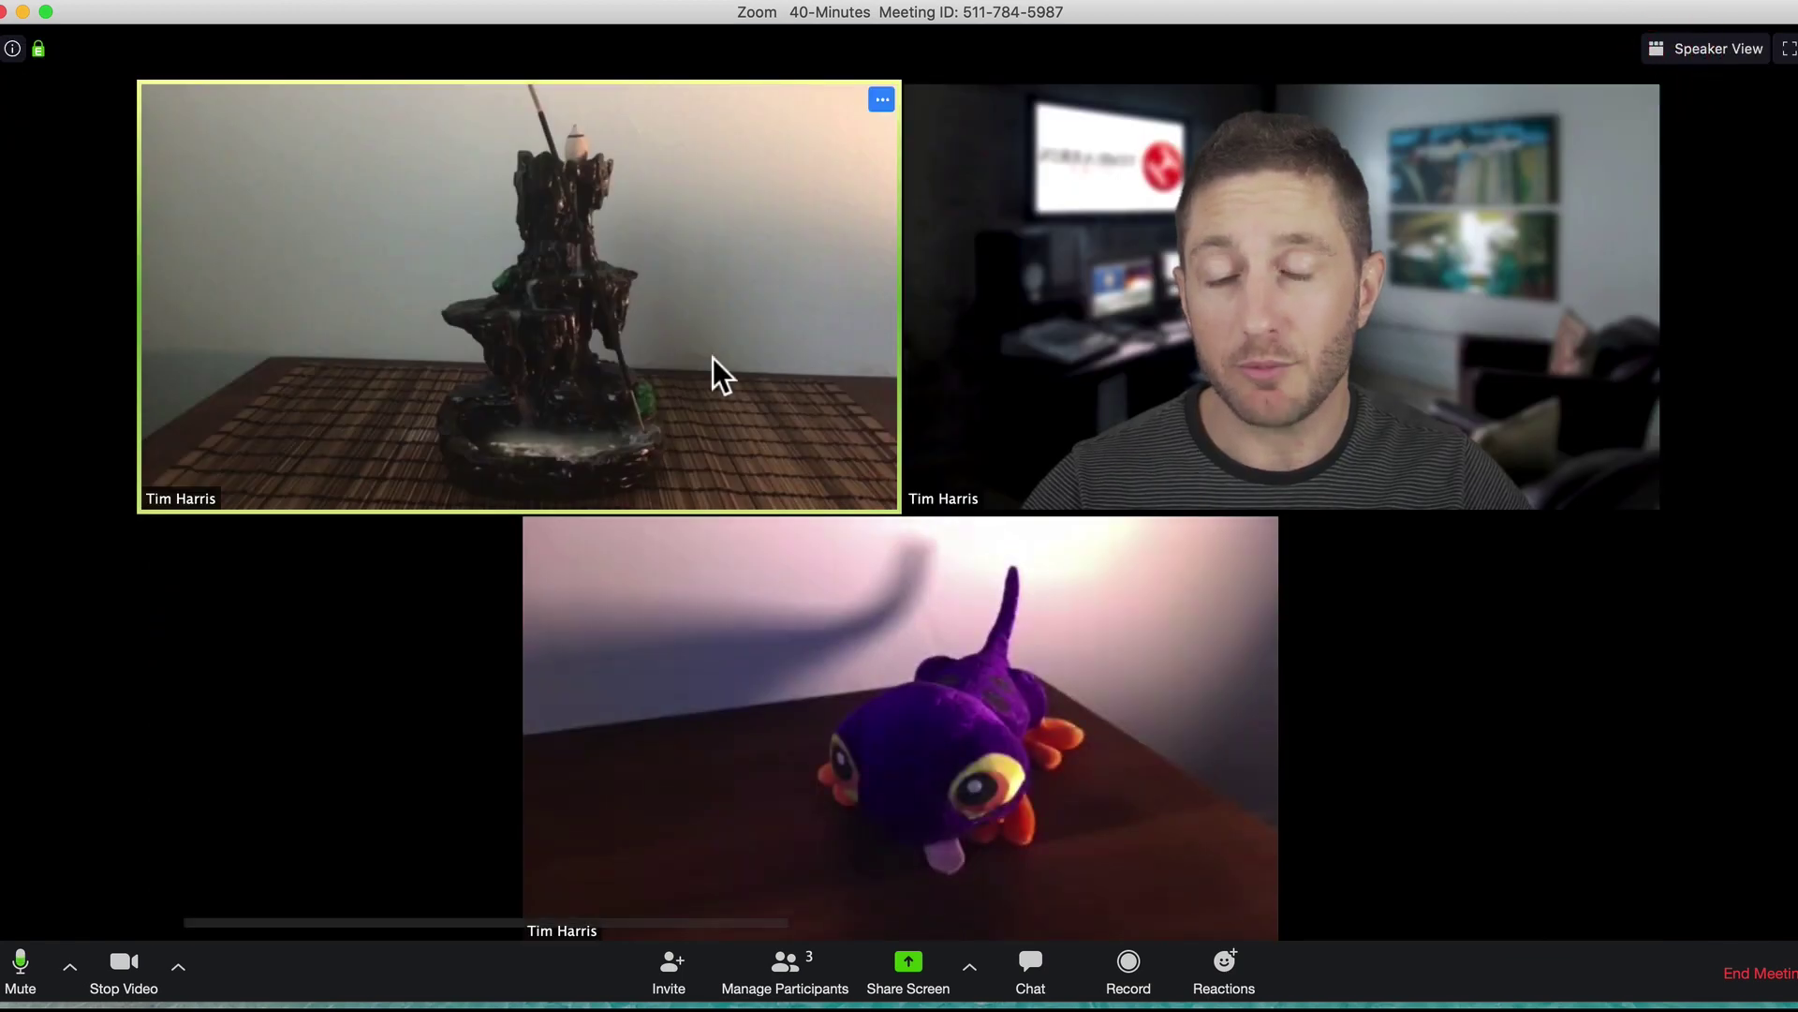
Step: Mute the microphone and use push-to-talk to speak temporarily
click(5, 960)
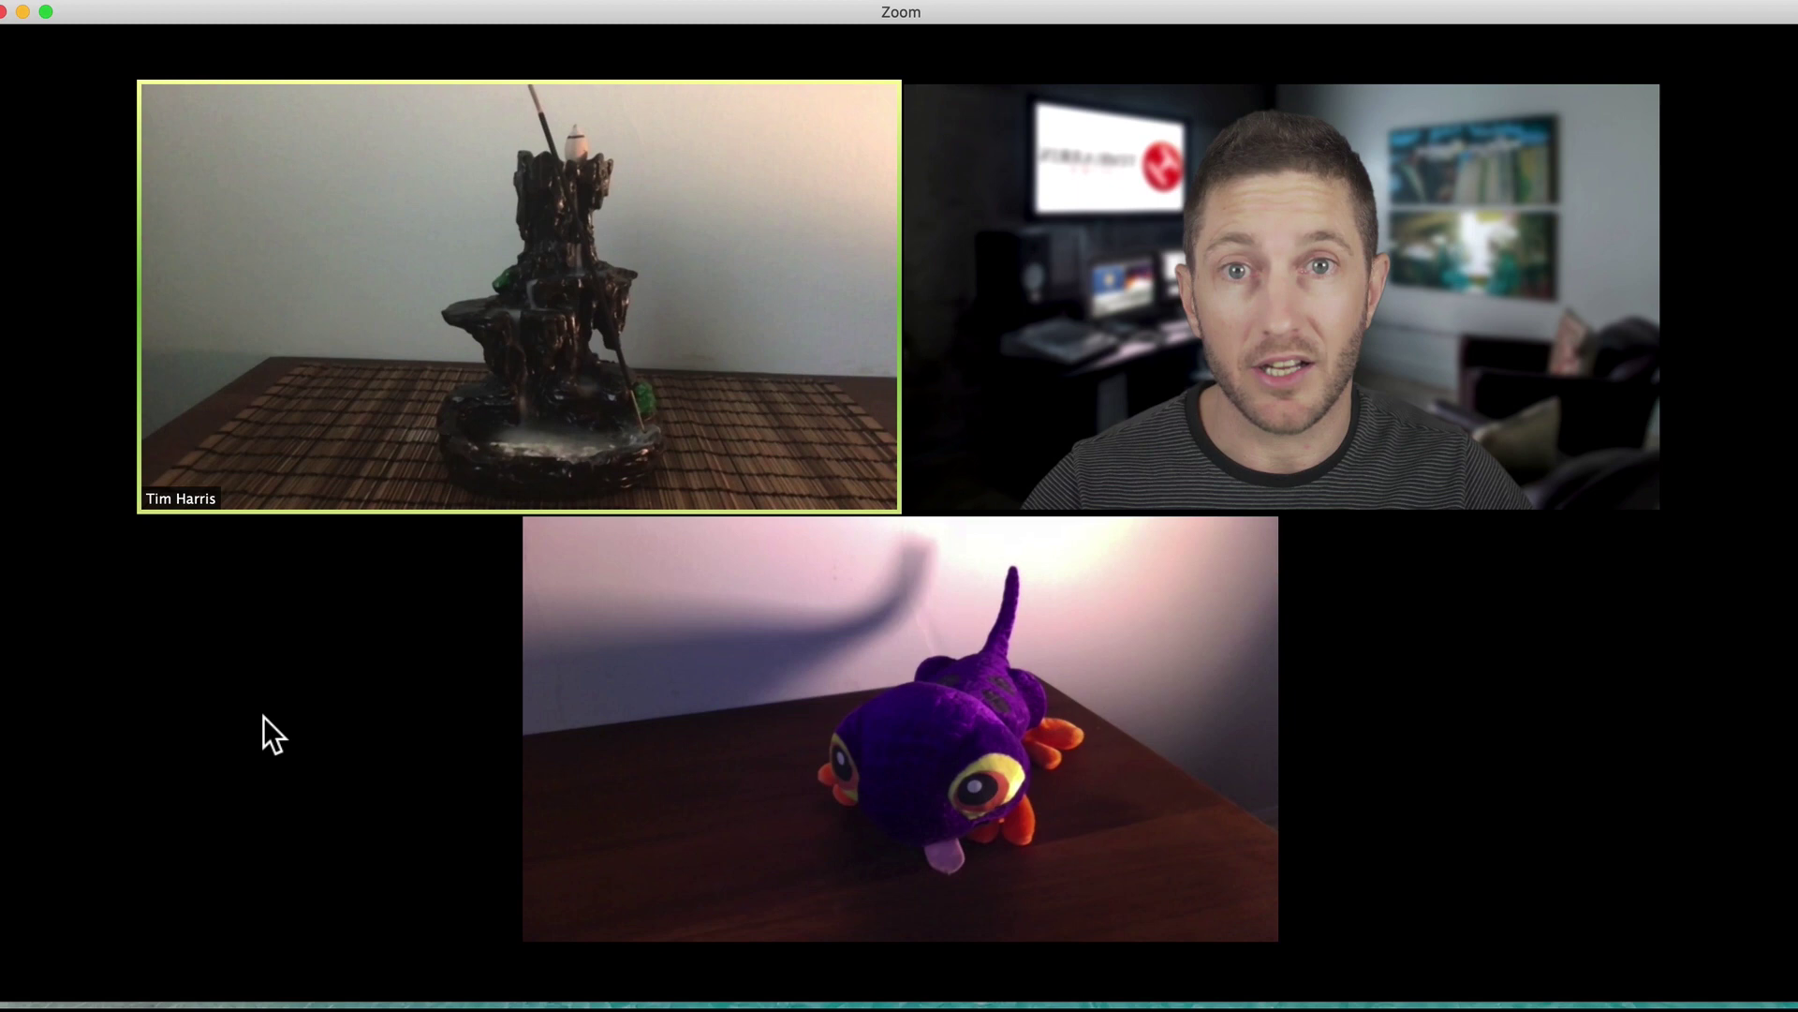
key(space)
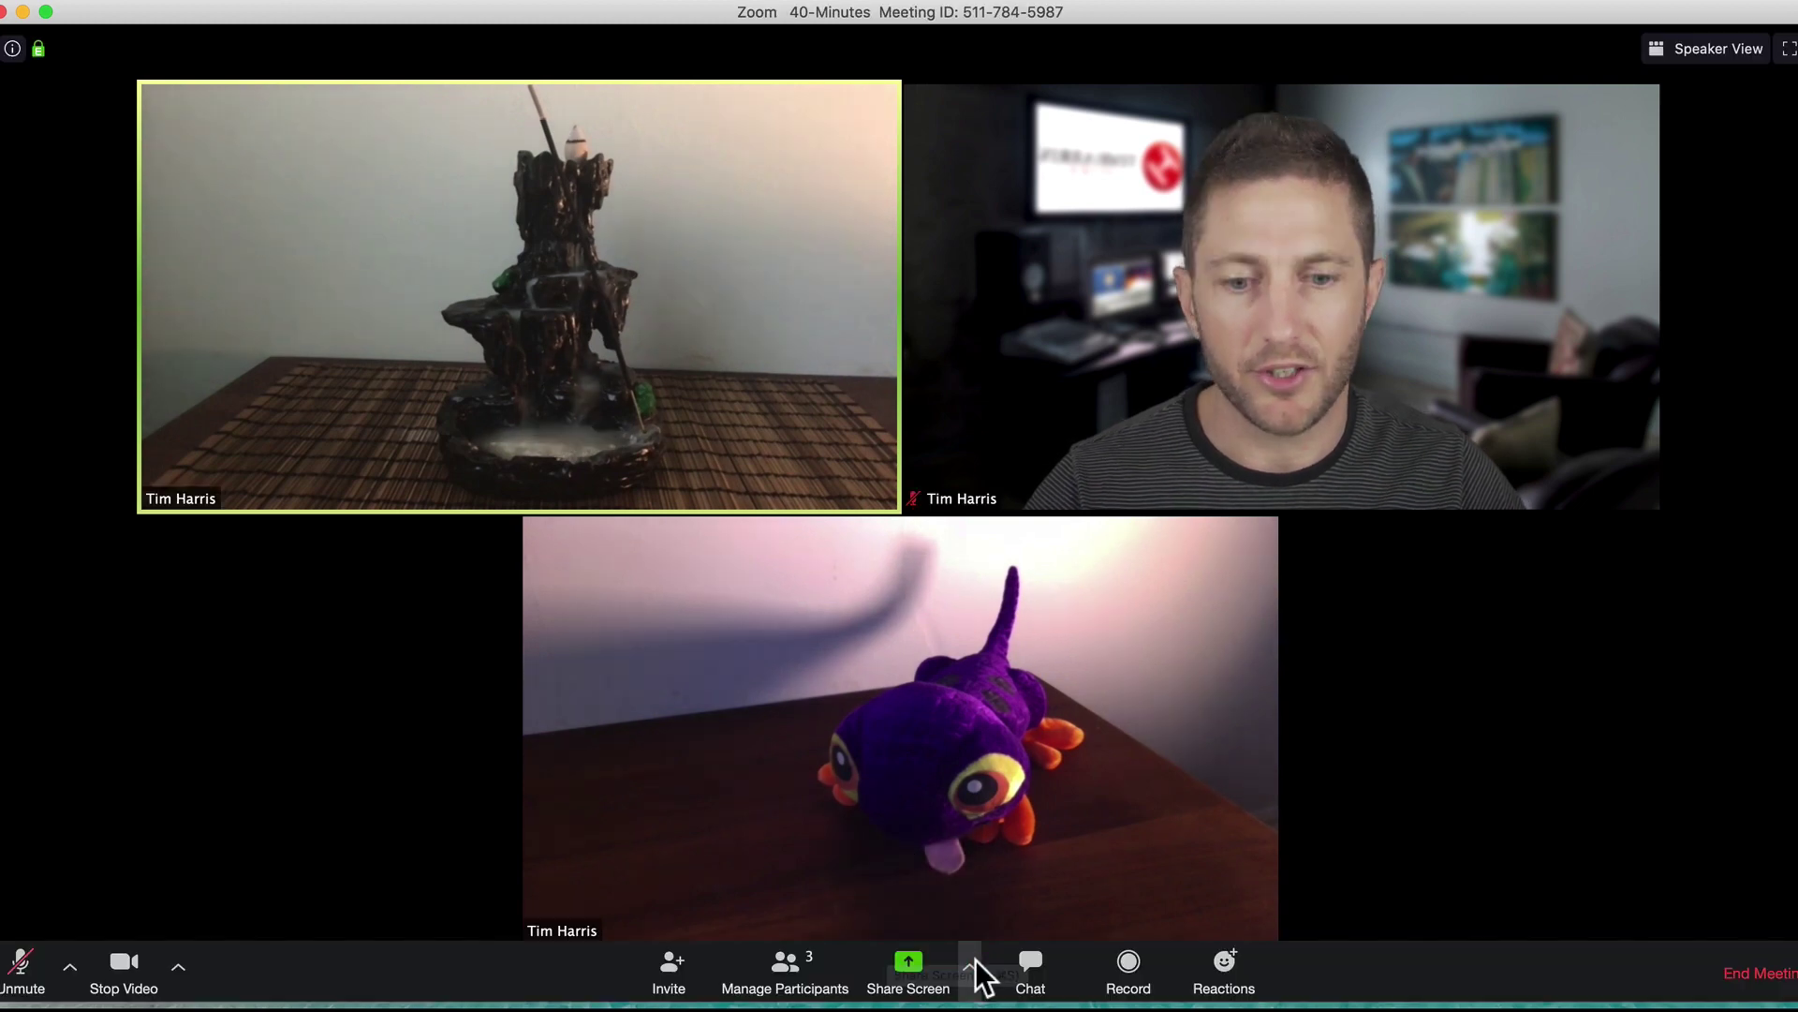
Step: Allow multiple participants to share simultaneously and open the view options for the screen being shared
click(971, 964)
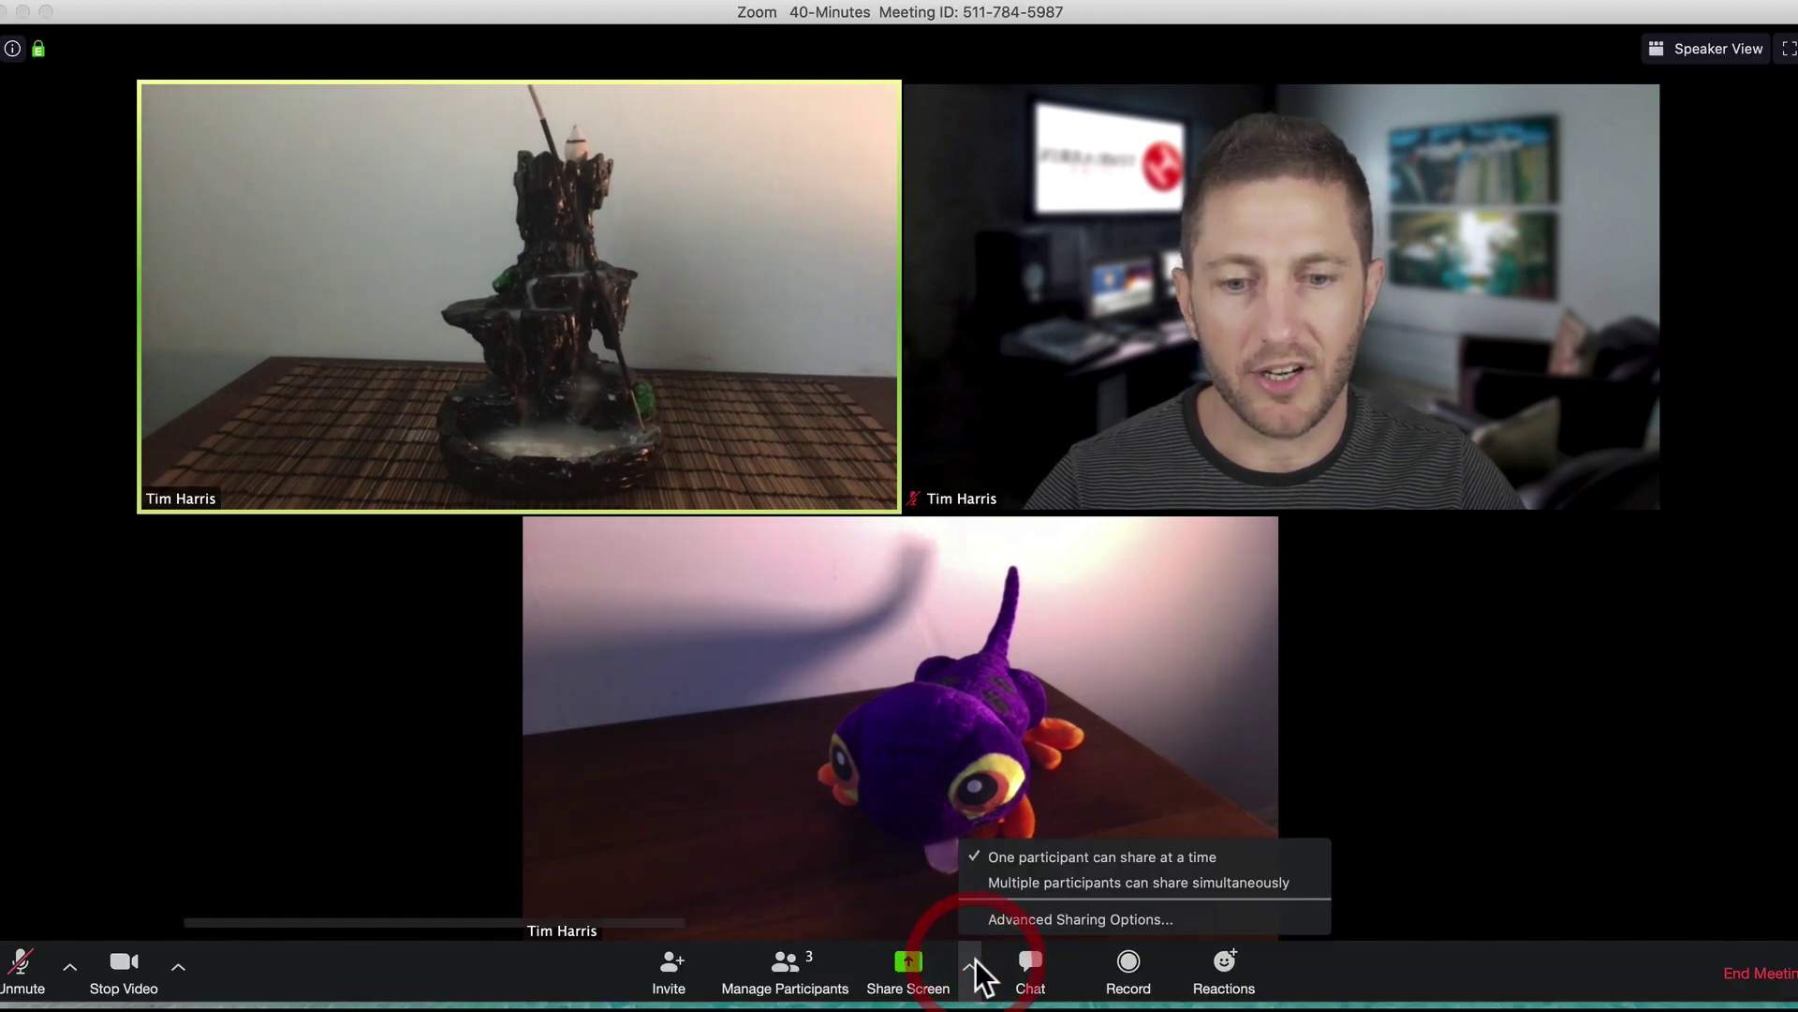
click(1023, 883)
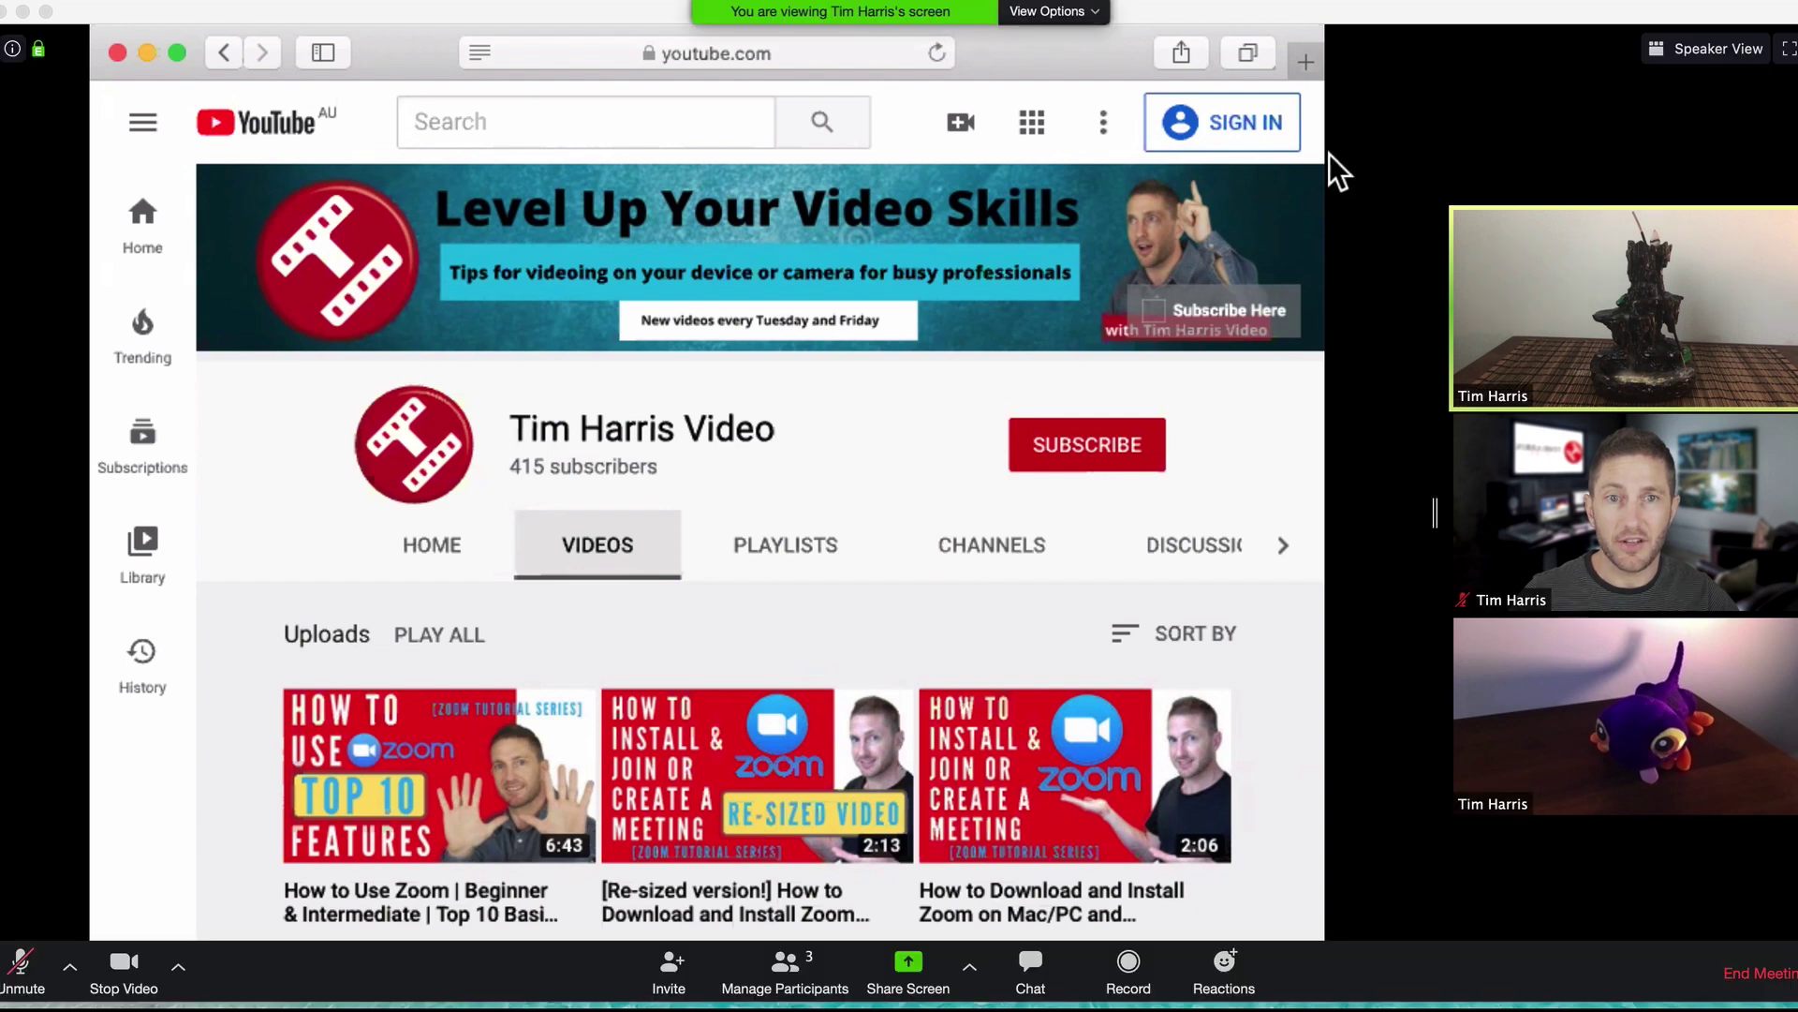
click(1098, 9)
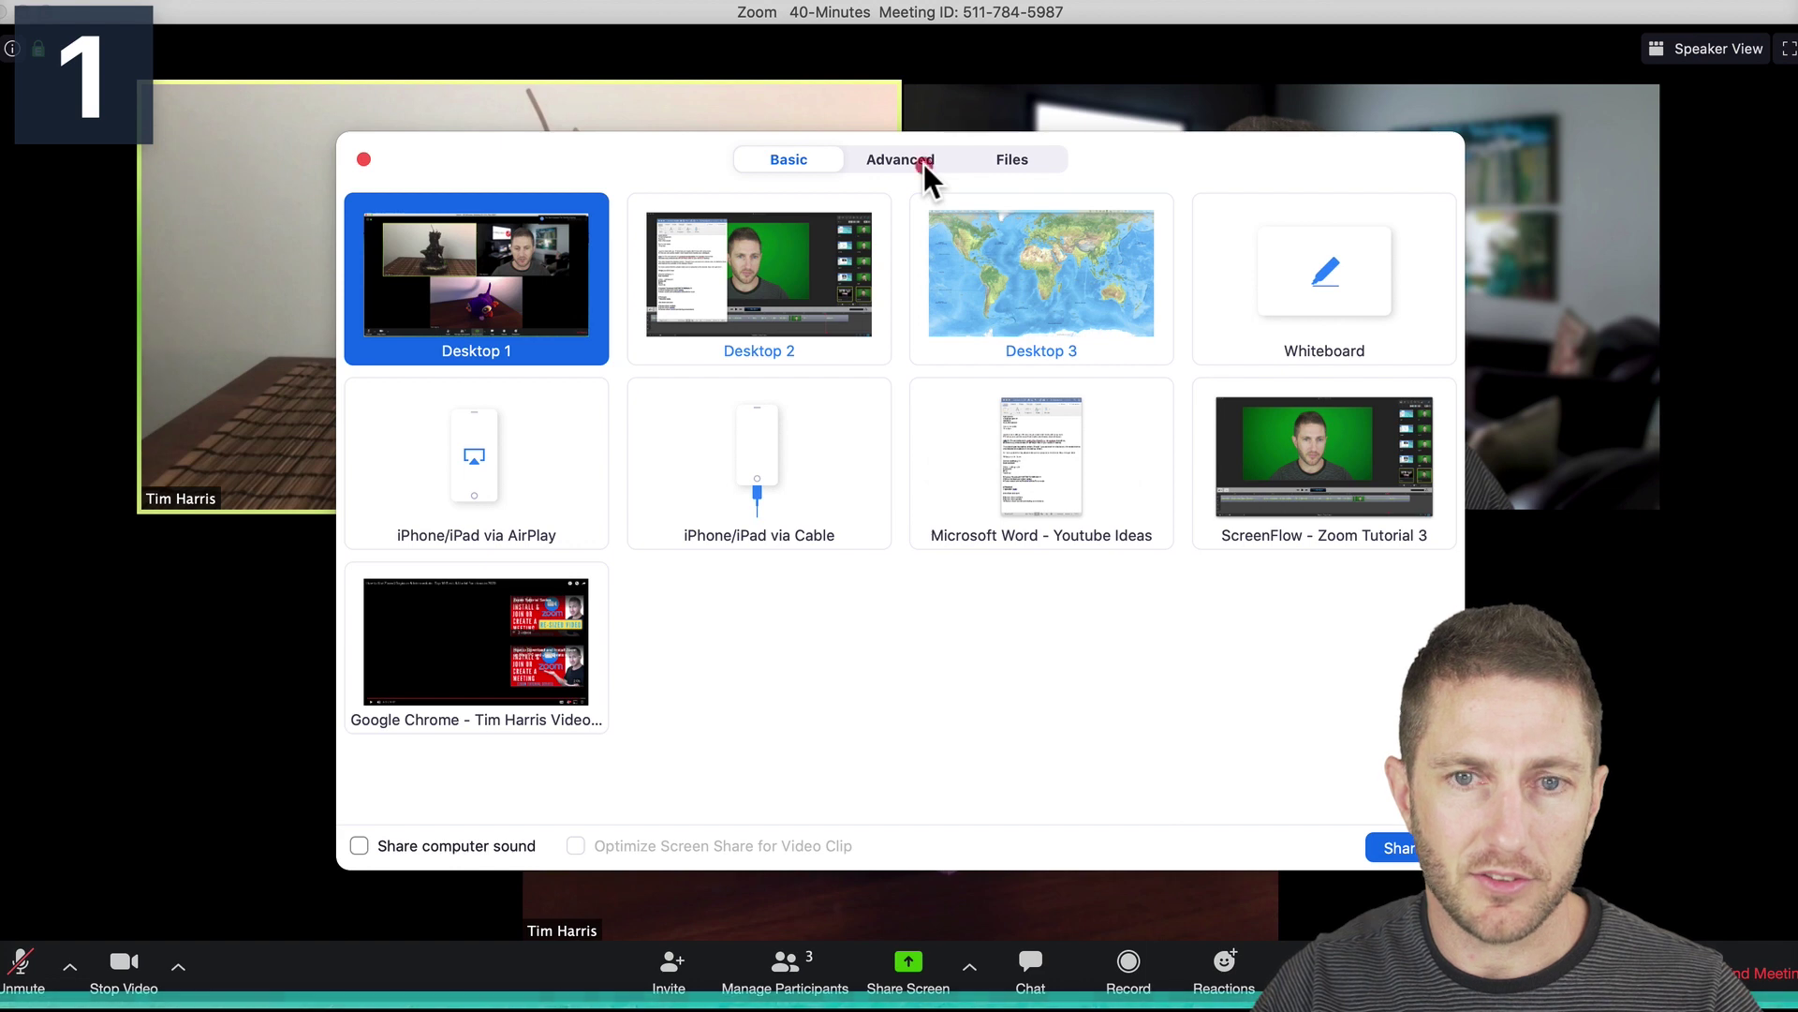
Step: Share only a portion of the screen, move the sharing frame beside the Zoom home window and widen it
click(923, 169)
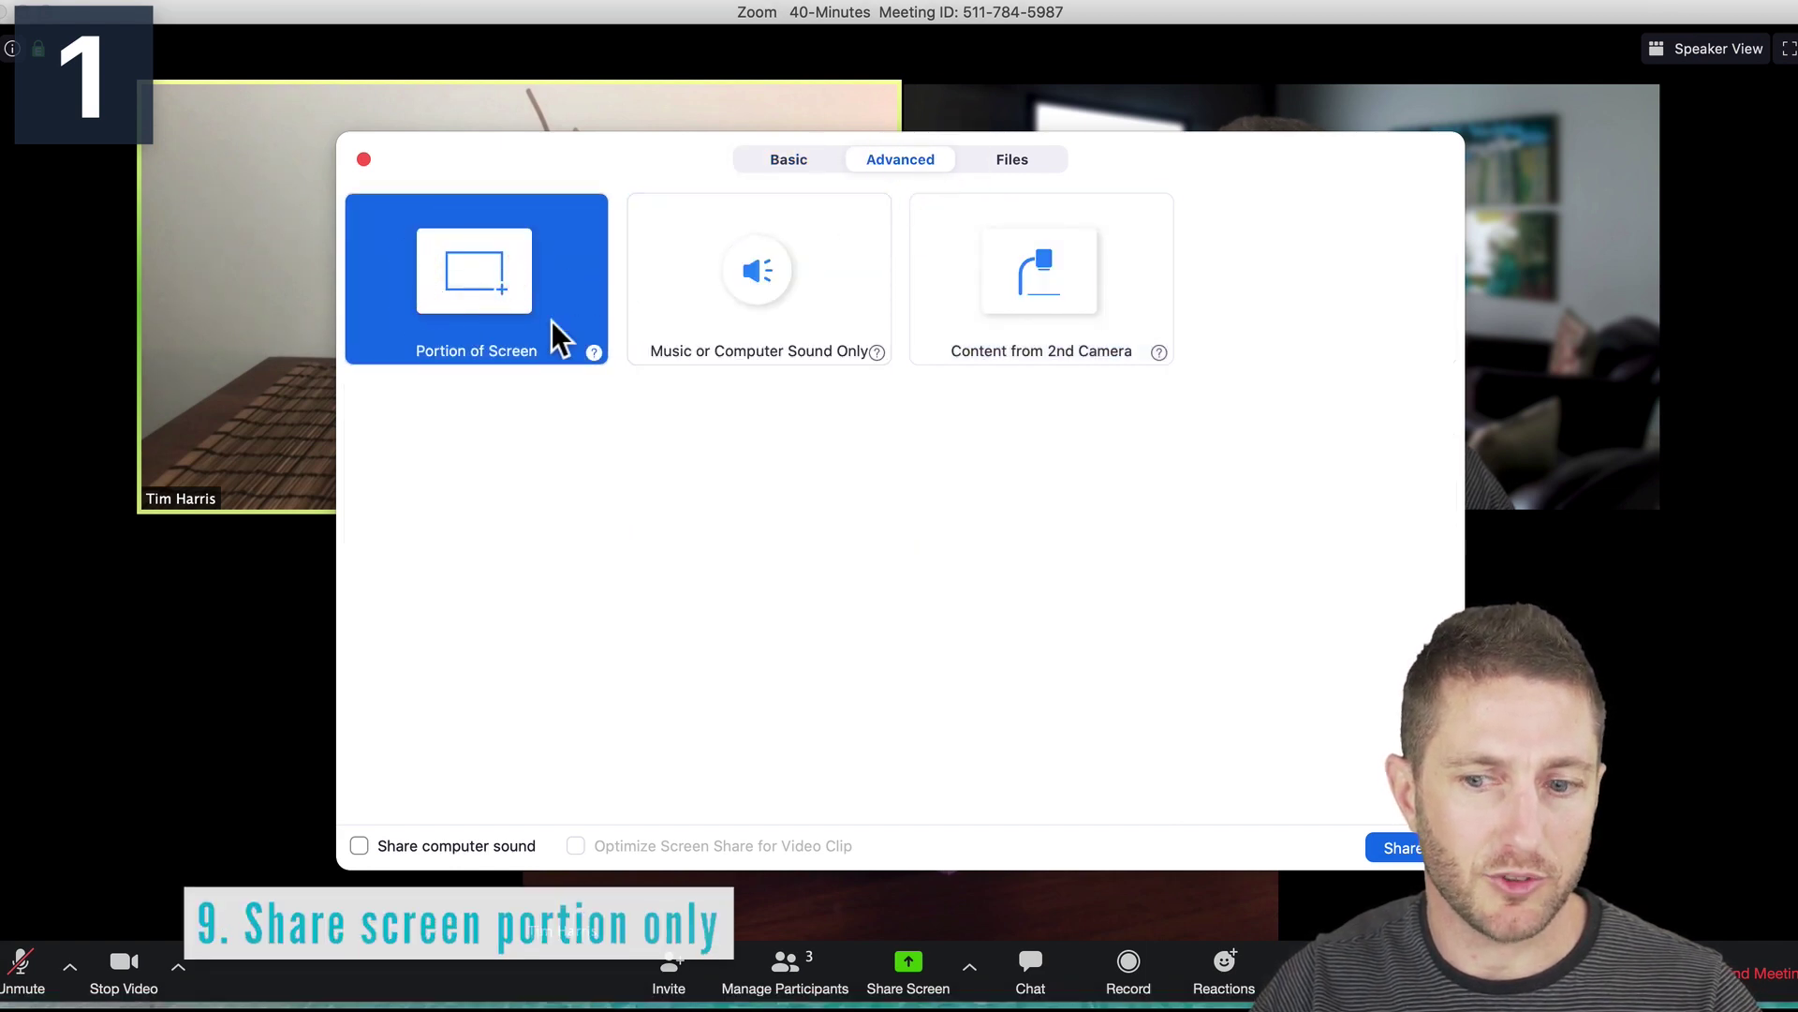
click(1403, 846)
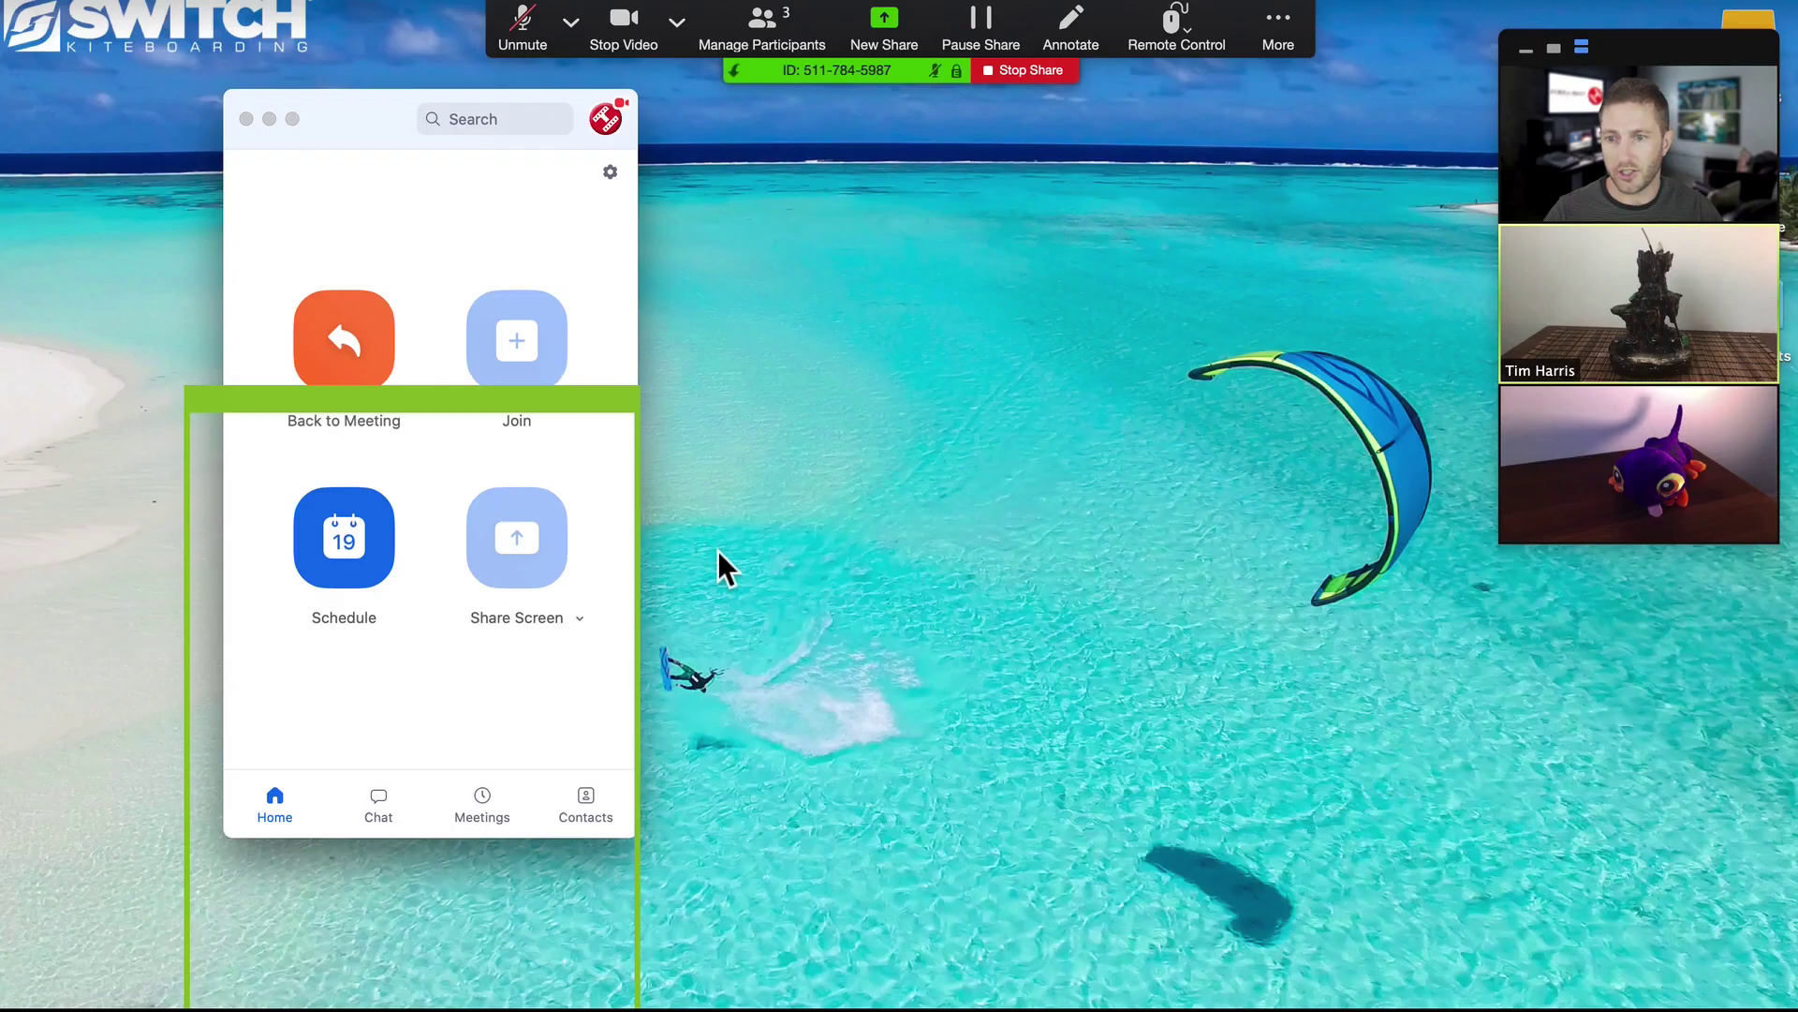
drag(238, 395, 699, 121)
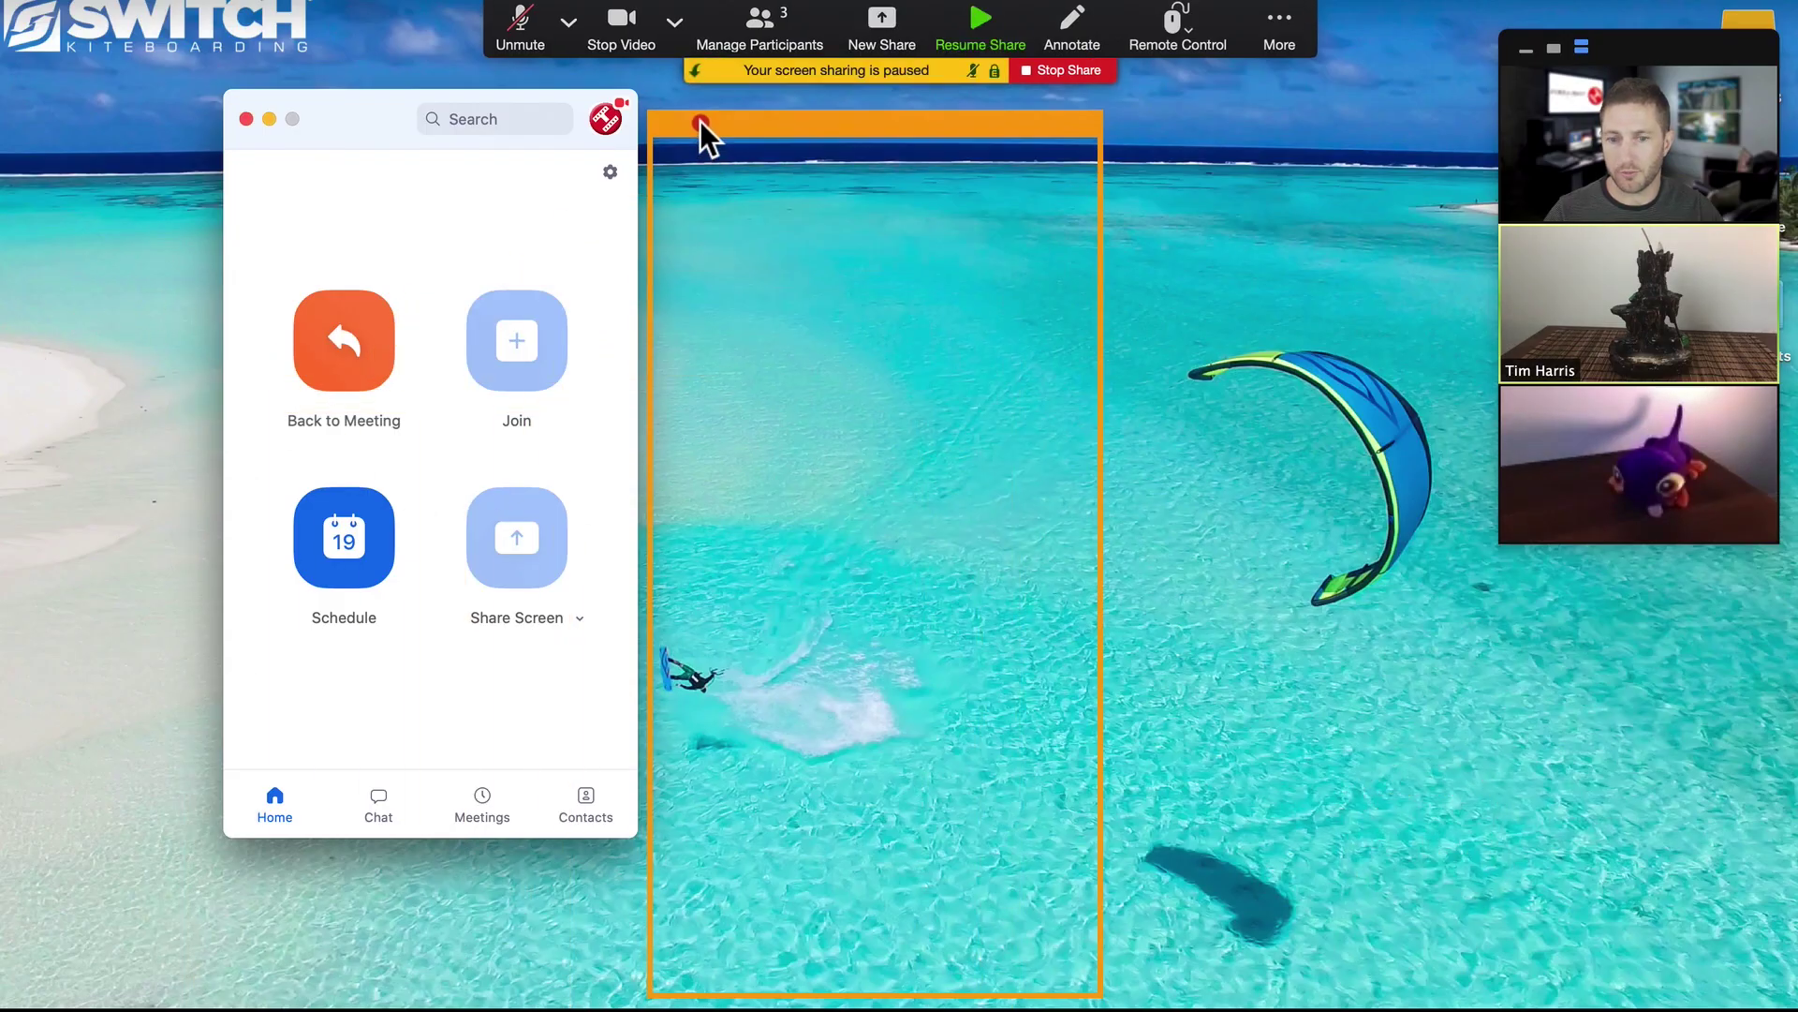
click(1103, 121)
drag(1098, 611, 1463, 524)
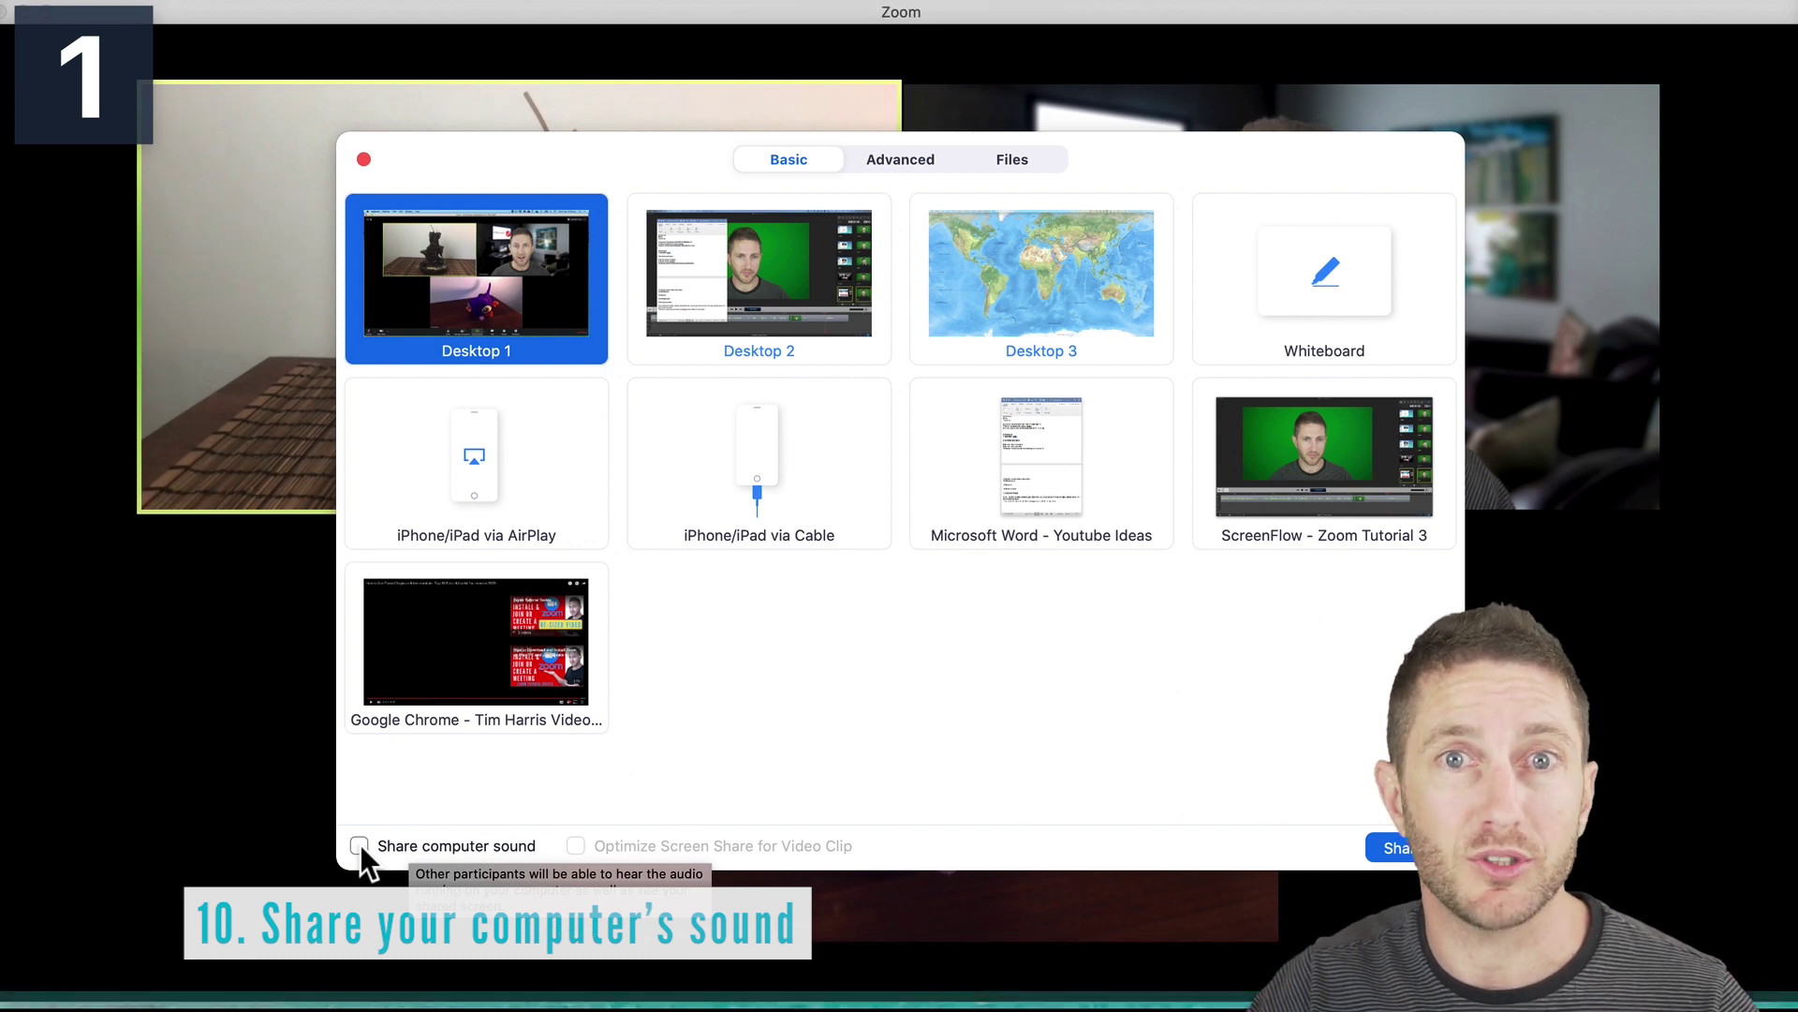
Step: Share a whiteboard with the Share computer sound option enabled
click(360, 846)
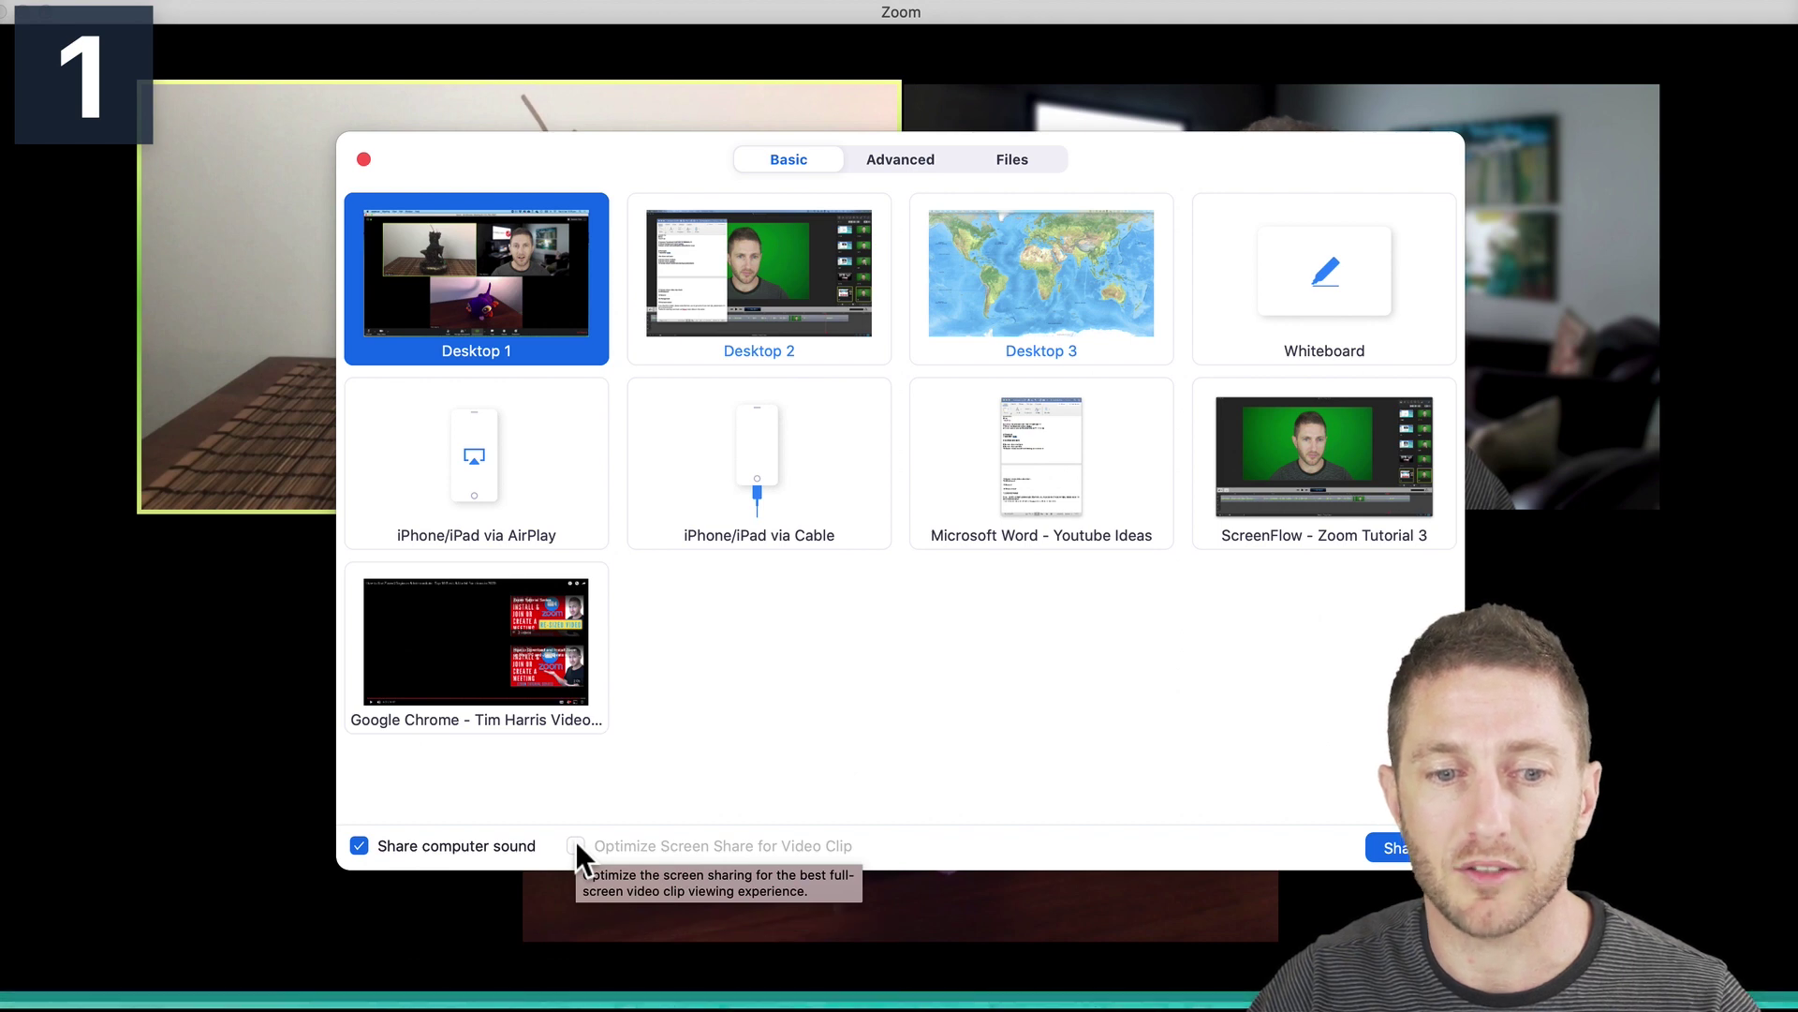
click(1252, 265)
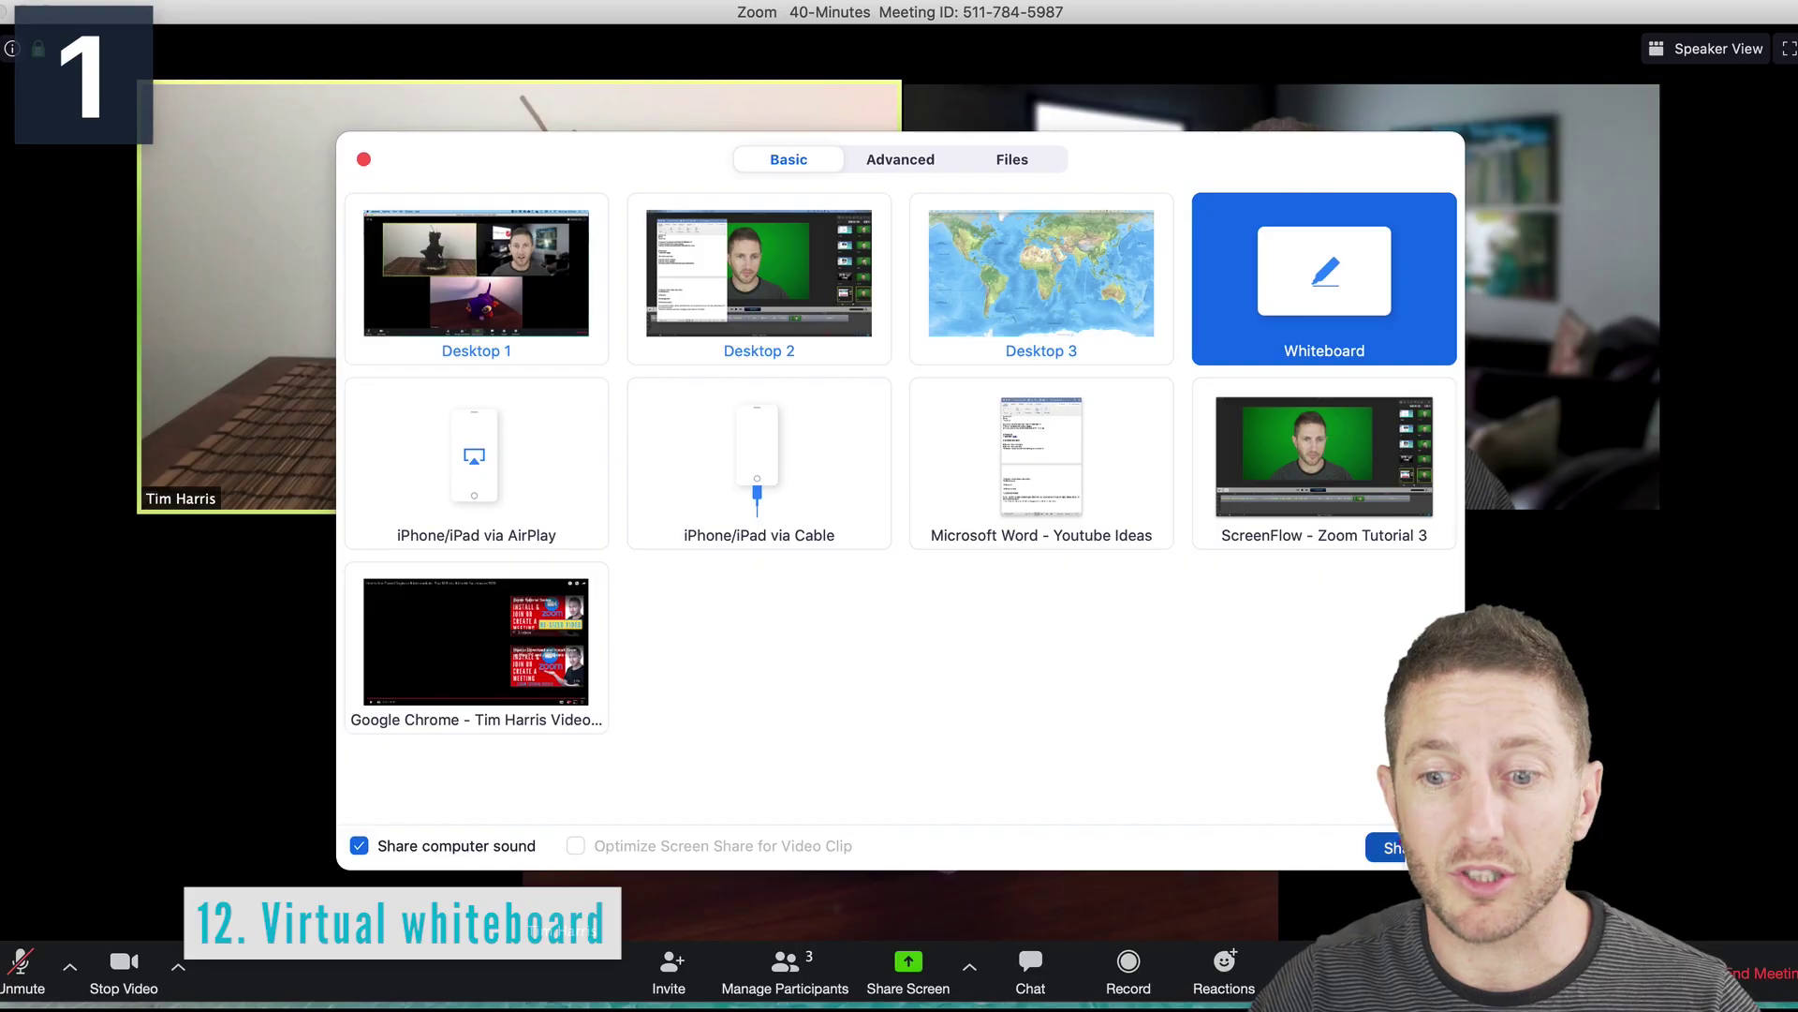
click(1395, 846)
Step: Draw large freehand loops, one inside another, across the whiteboard
mouse_move(1098, 359)
mouse_down()
mouse_move(894, 287)
mouse_move(578, 747)
mouse_move(1161, 430)
mouse_move(999, 244)
mouse_move(341, 521)
mouse_move(864, 932)
mouse_move(1196, 385)
mouse_move(839, 177)
mouse_move(188, 590)
mouse_up()
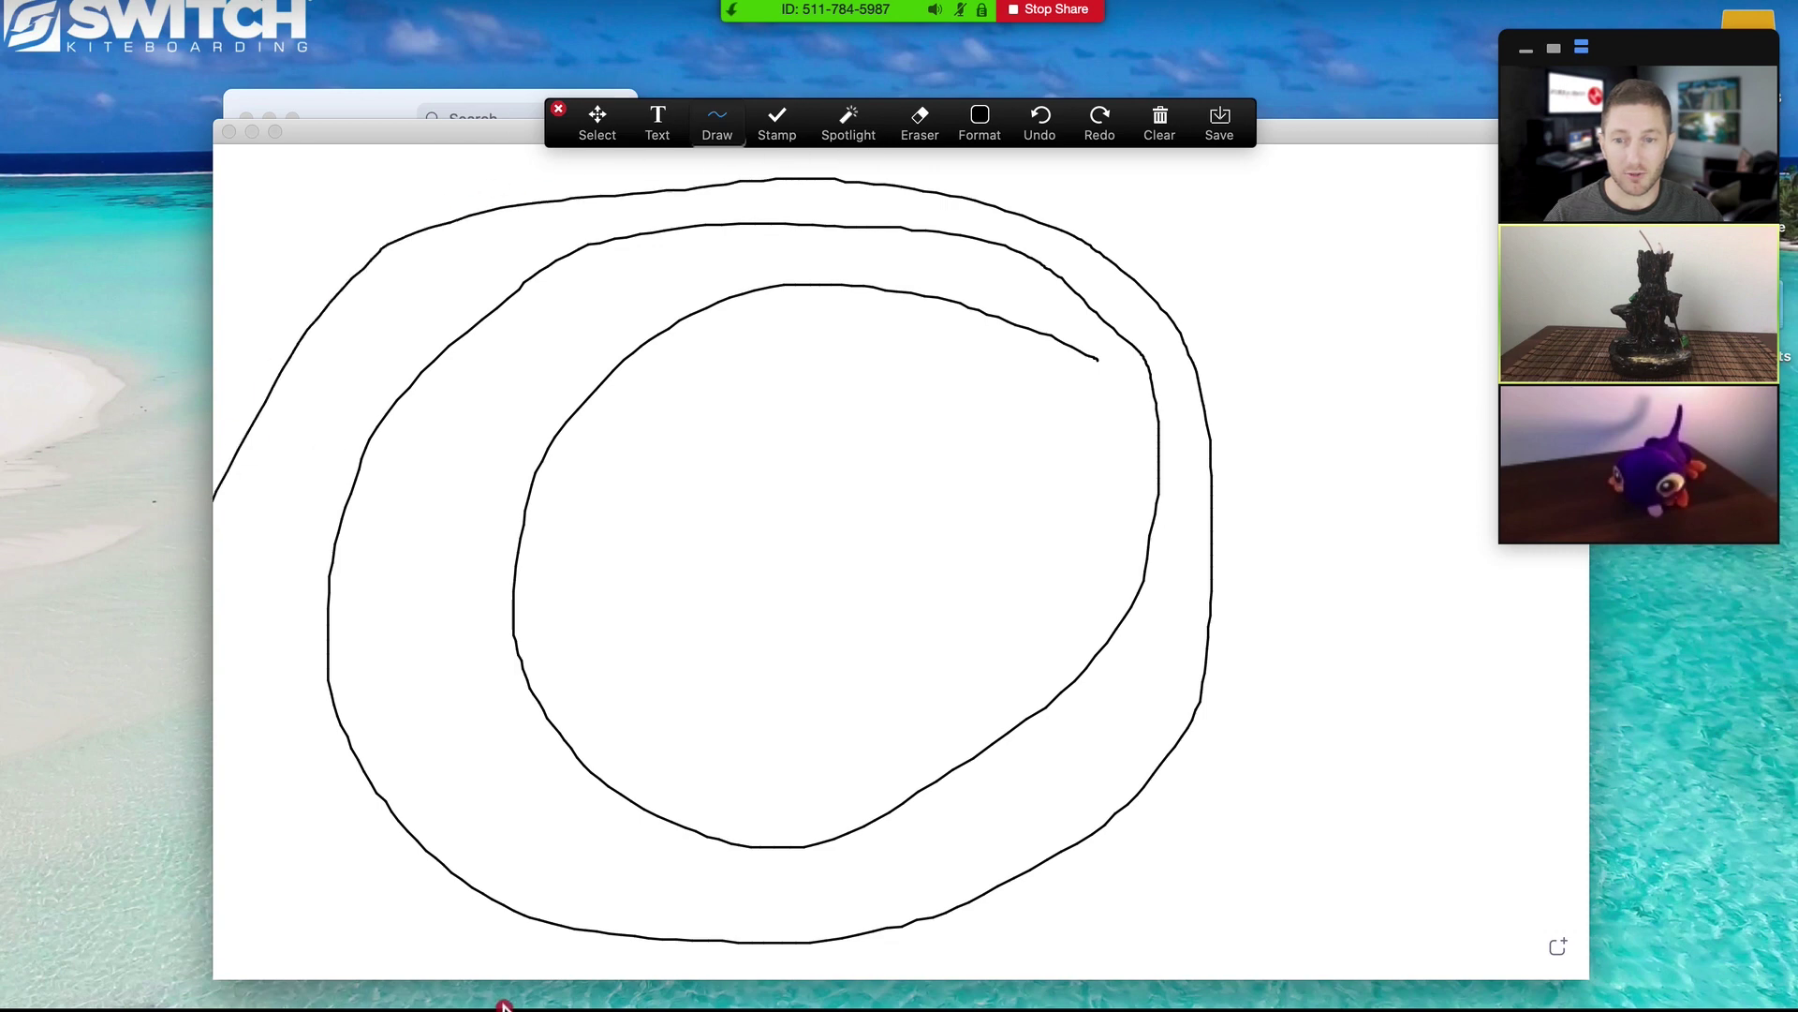
mouse_move(503, 1004)
mouse_down()
mouse_move(1152, 714)
mouse_move(1044, 357)
mouse_up()
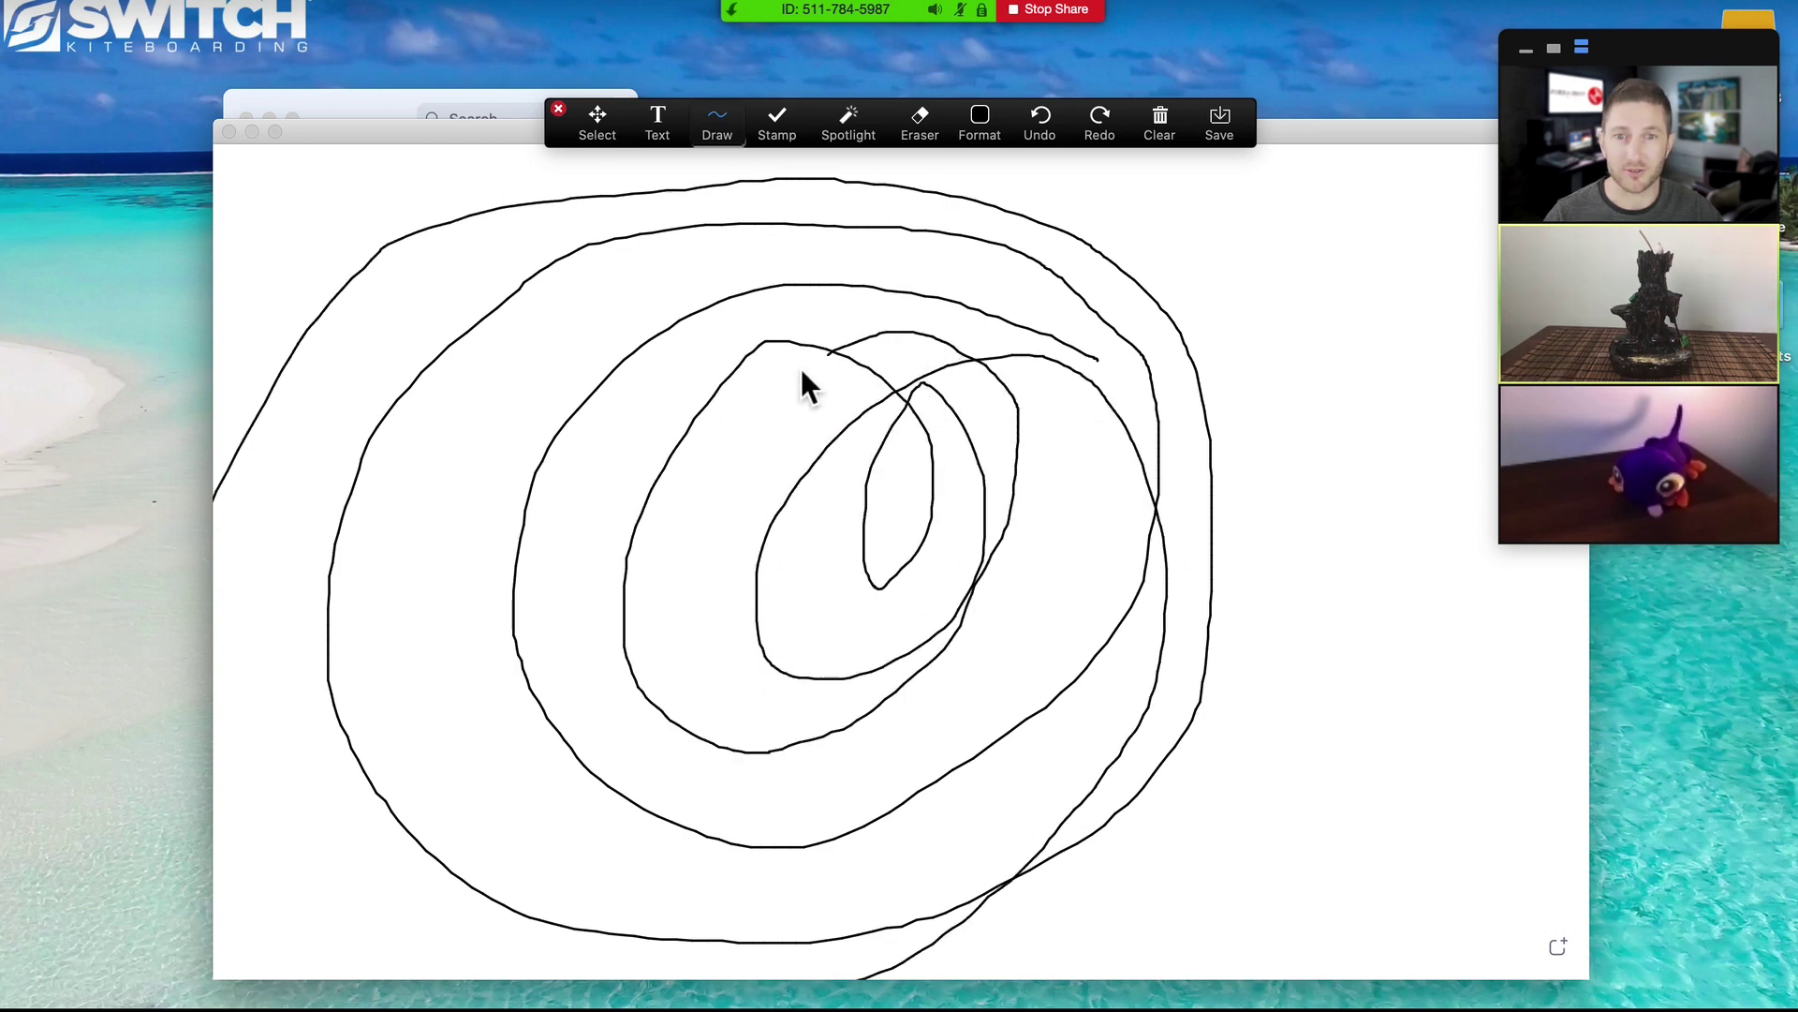
click(1039, 122)
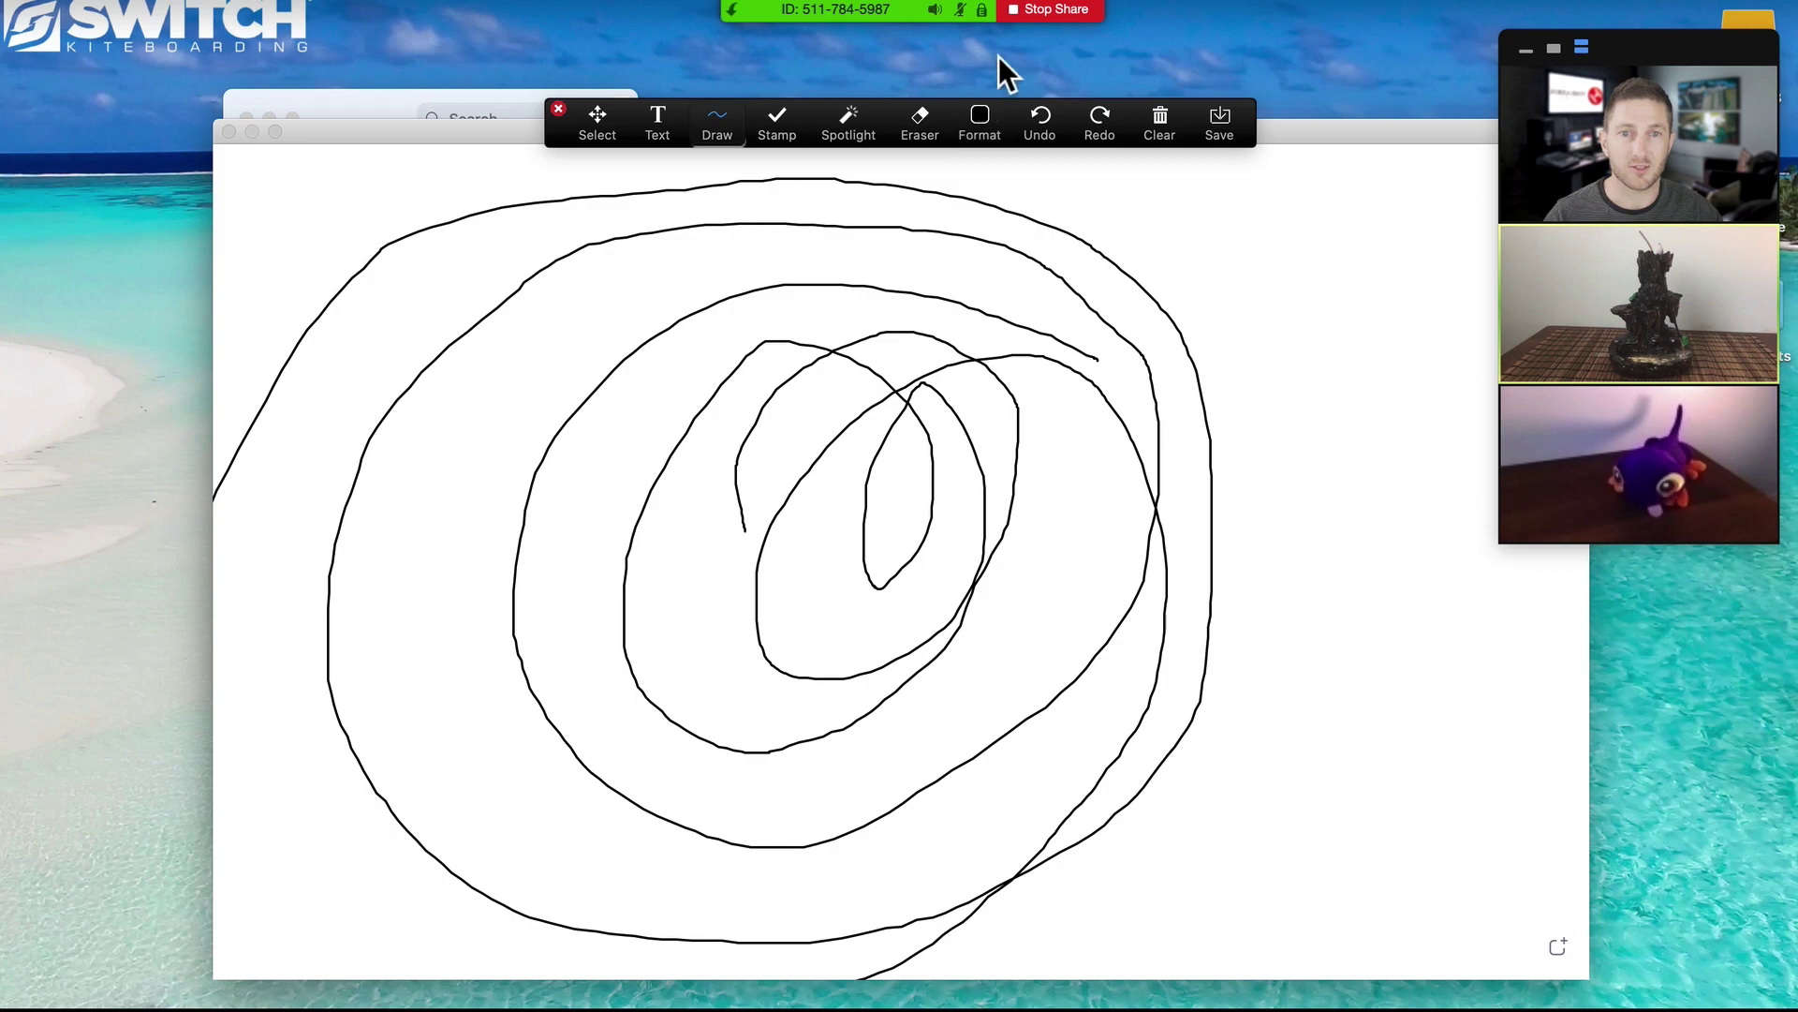
Step: Stop sharing the whiteboard and start recording the meeting
click(1049, 11)
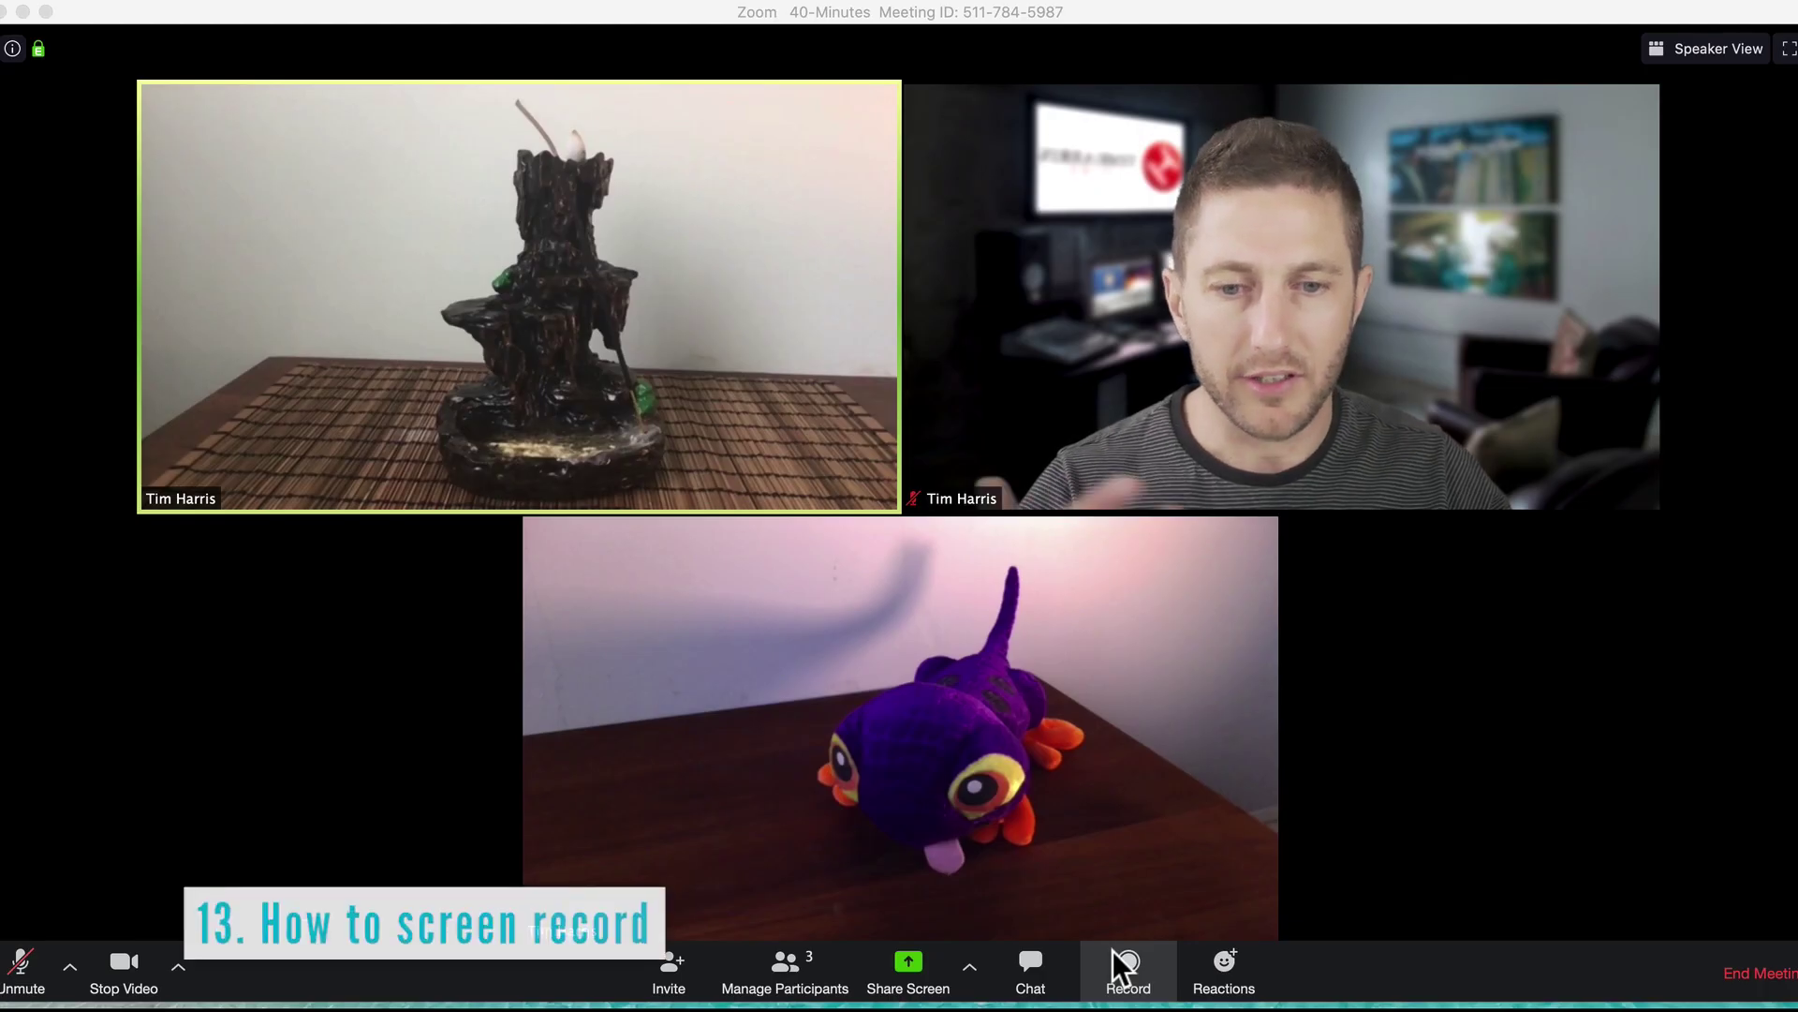
click(1122, 965)
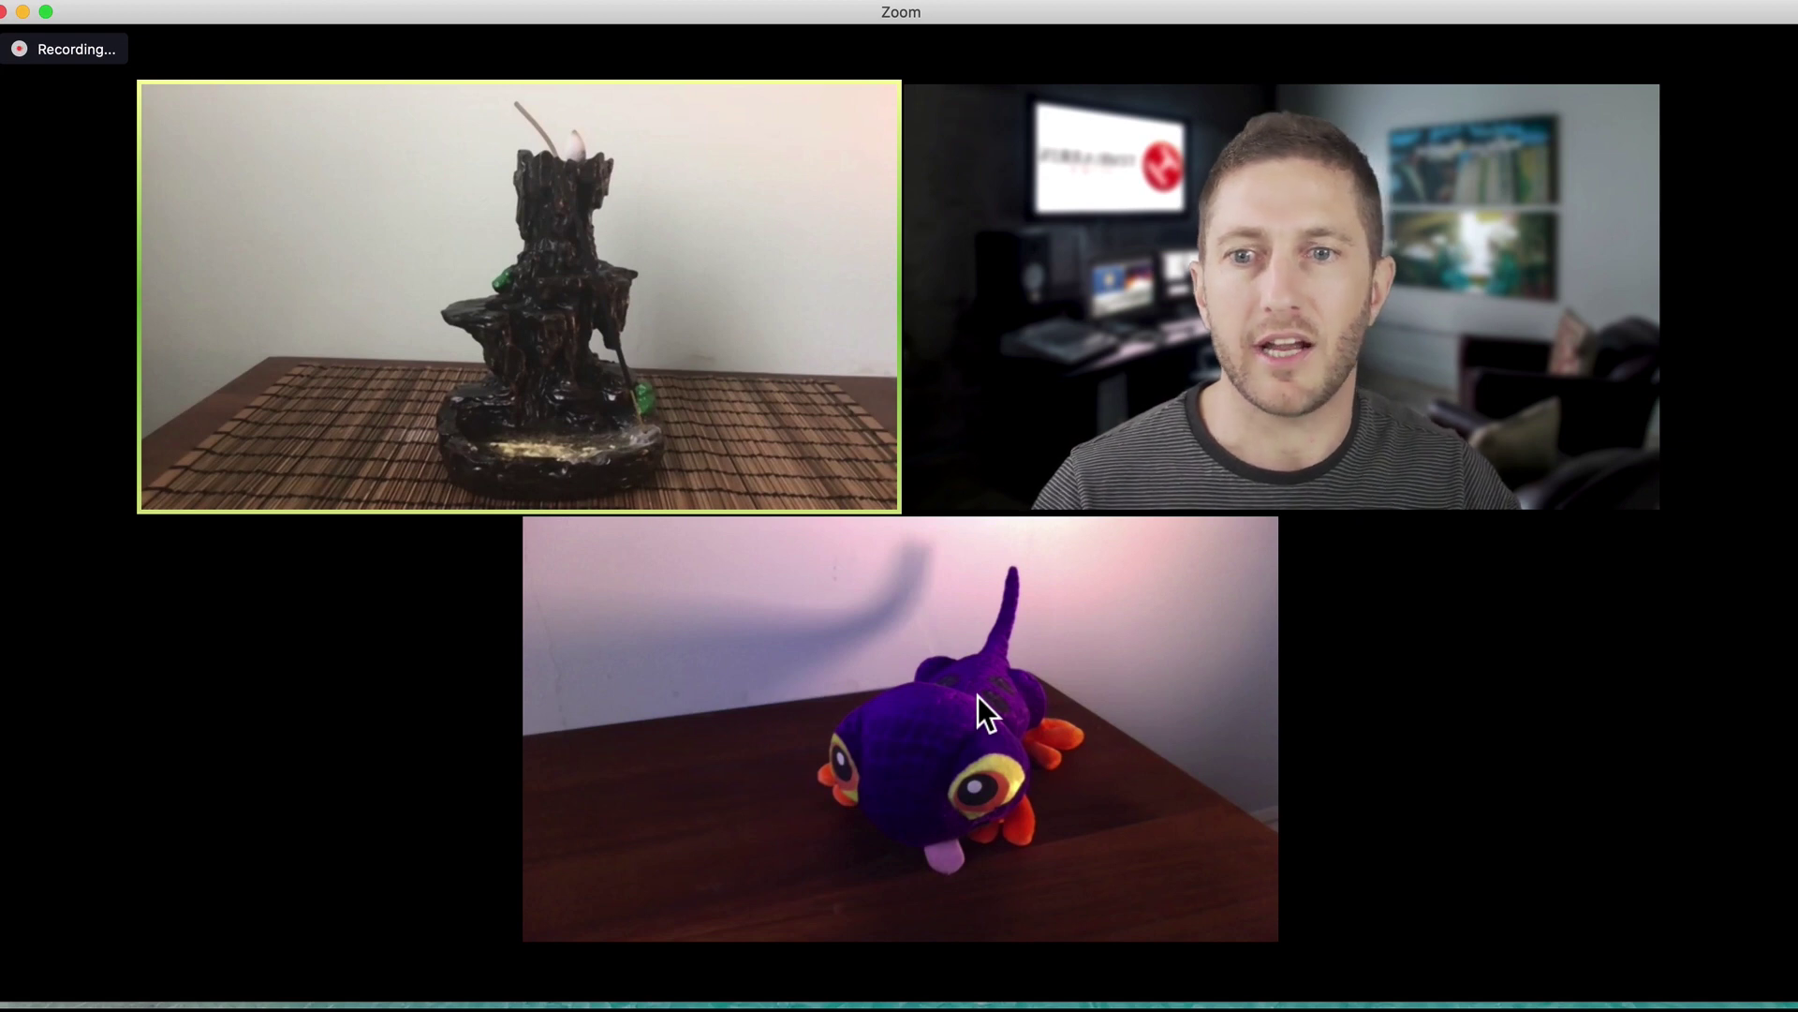
Step: Switch the meeting layout to Speaker View and back to Gallery View
mouse_move(620, 418)
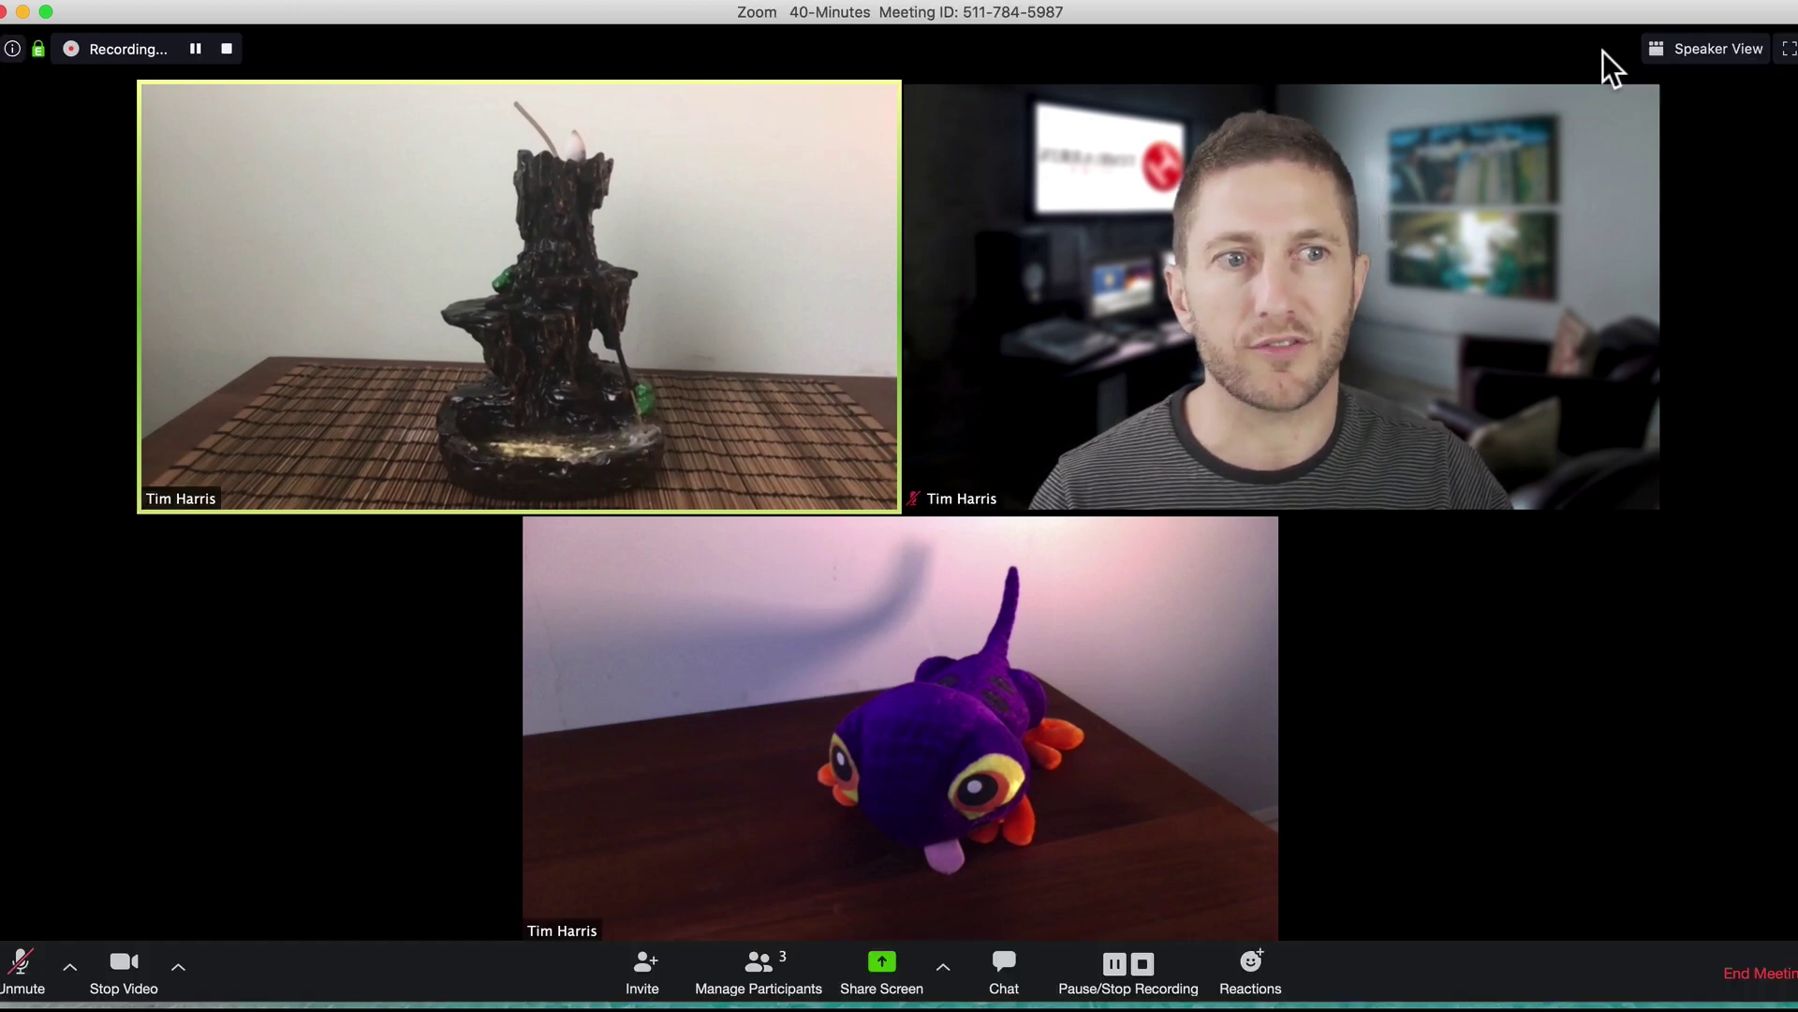
click(1714, 49)
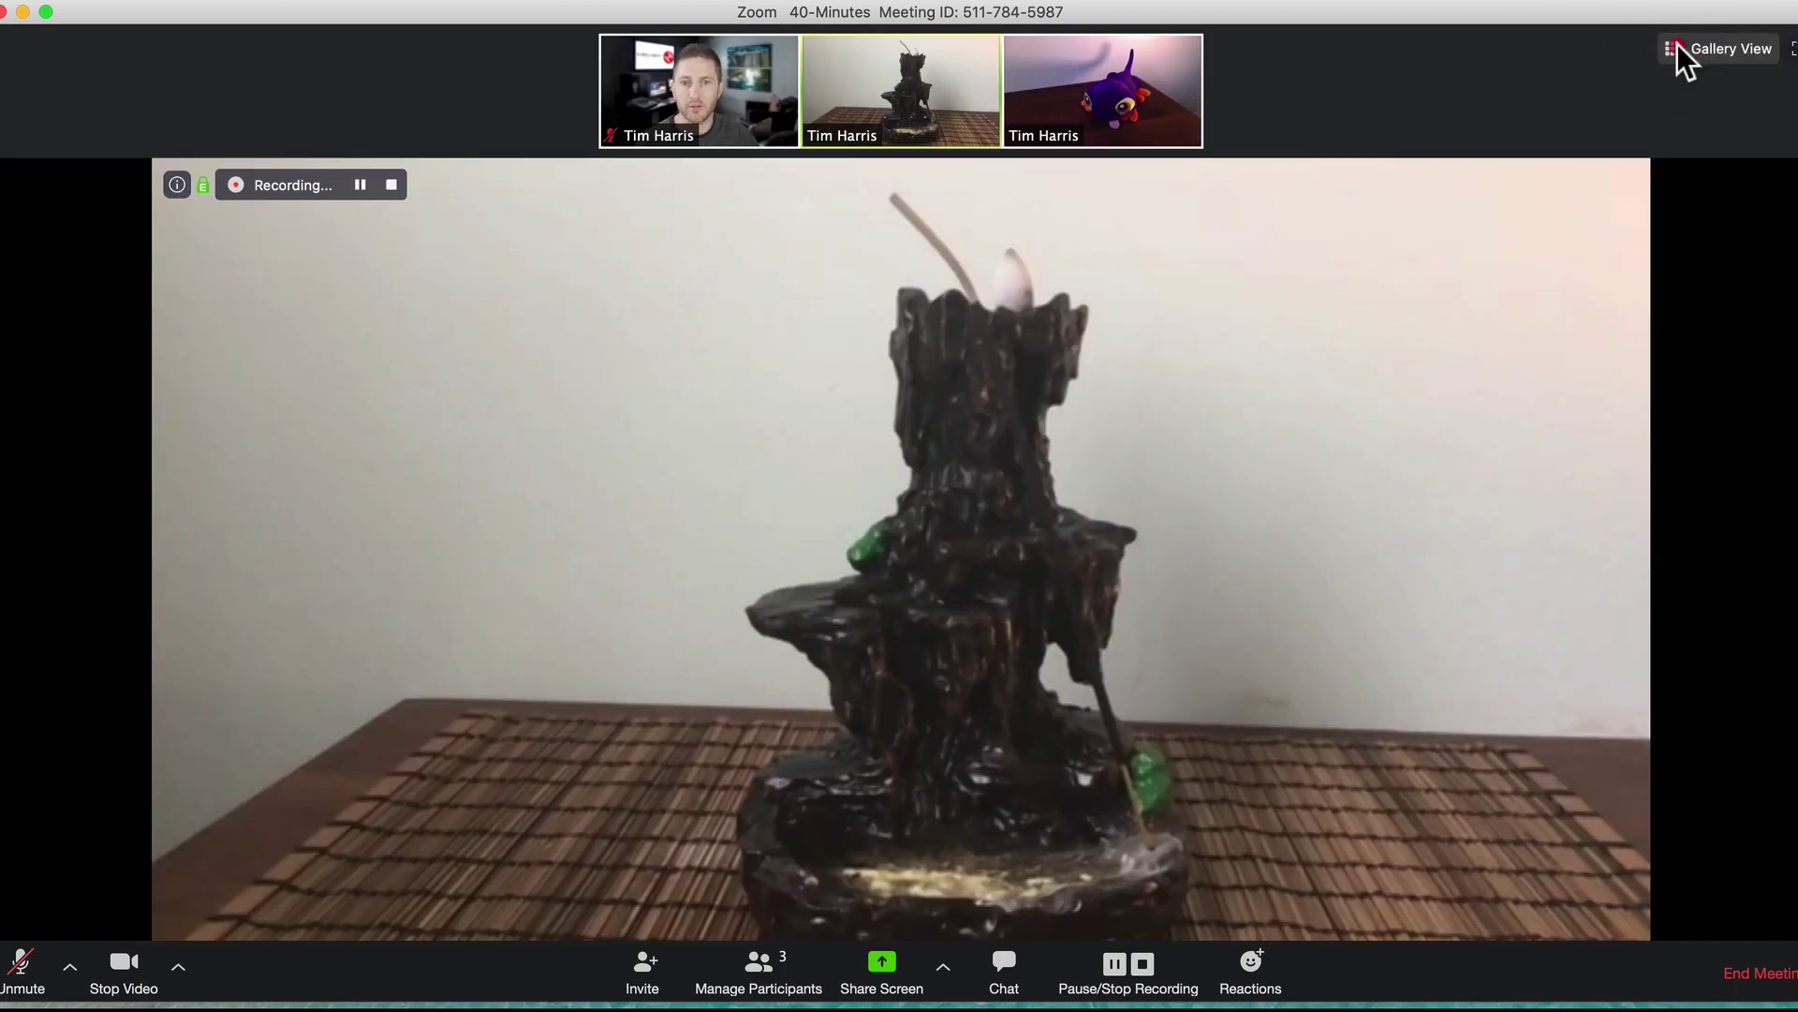
click(1682, 54)
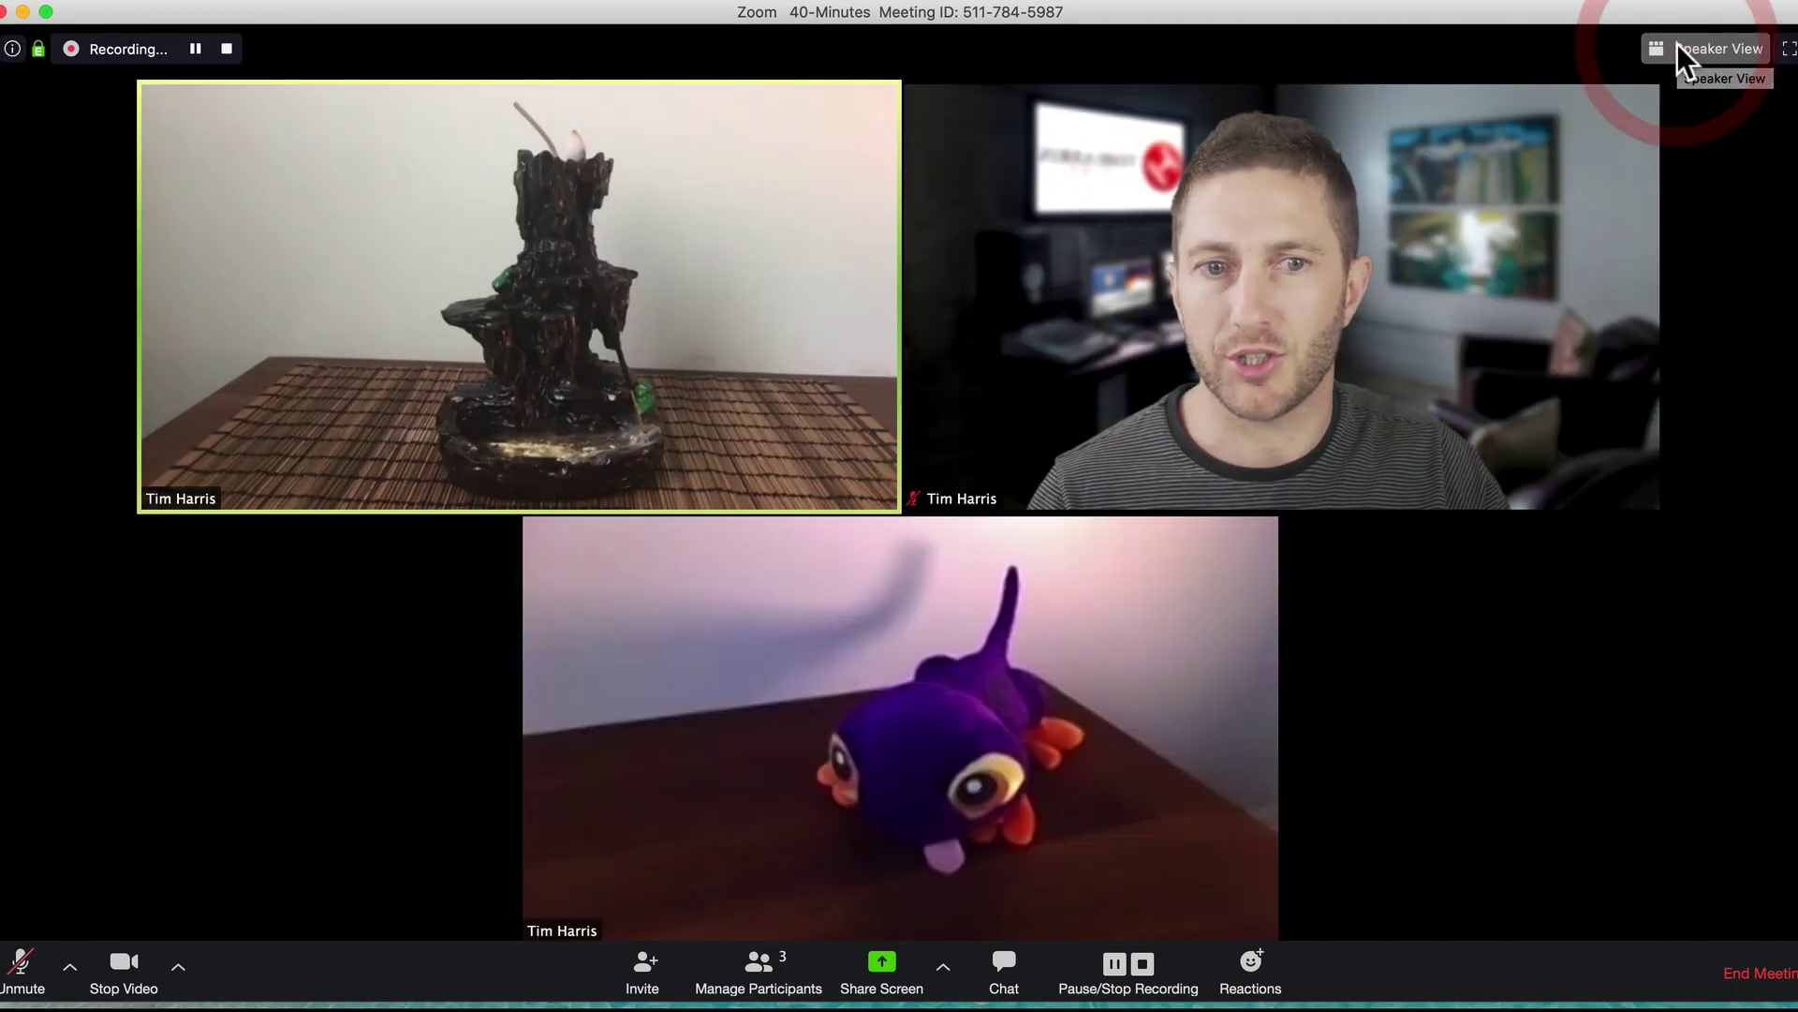
Step: Stop the meeting recording while in full screen, and return the meeting to its normal window
click(1780, 49)
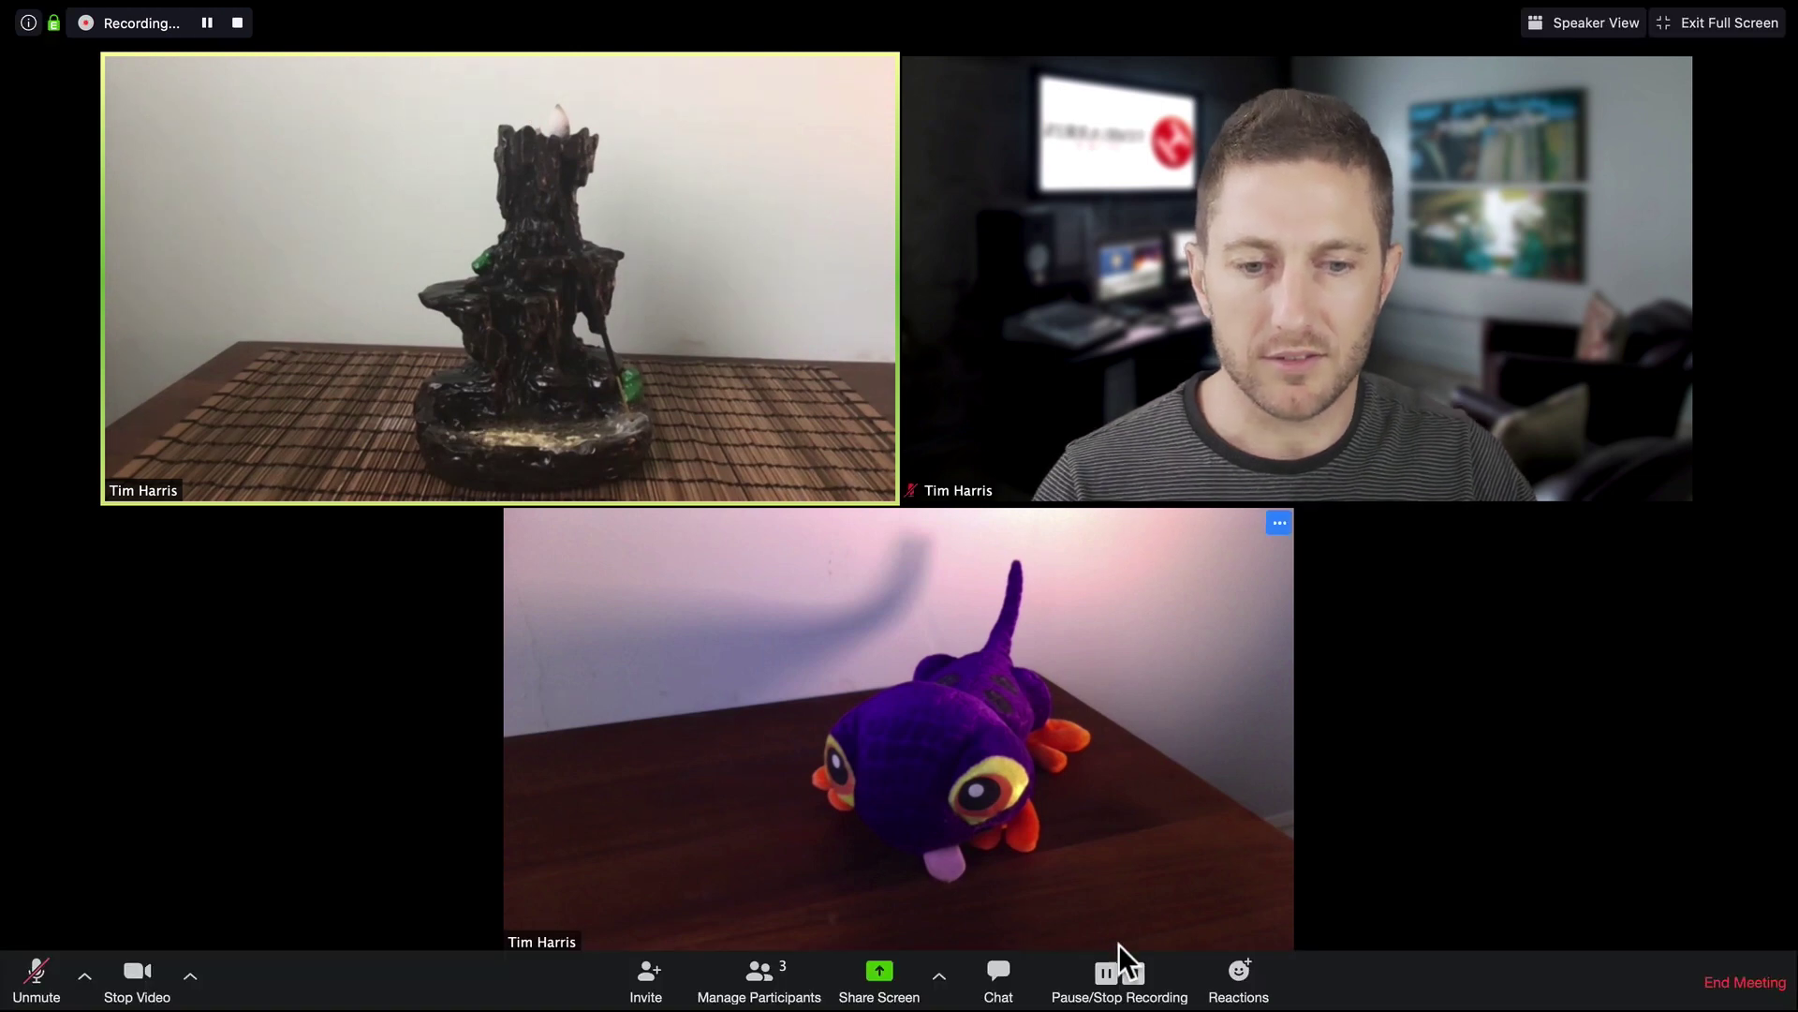
click(1135, 962)
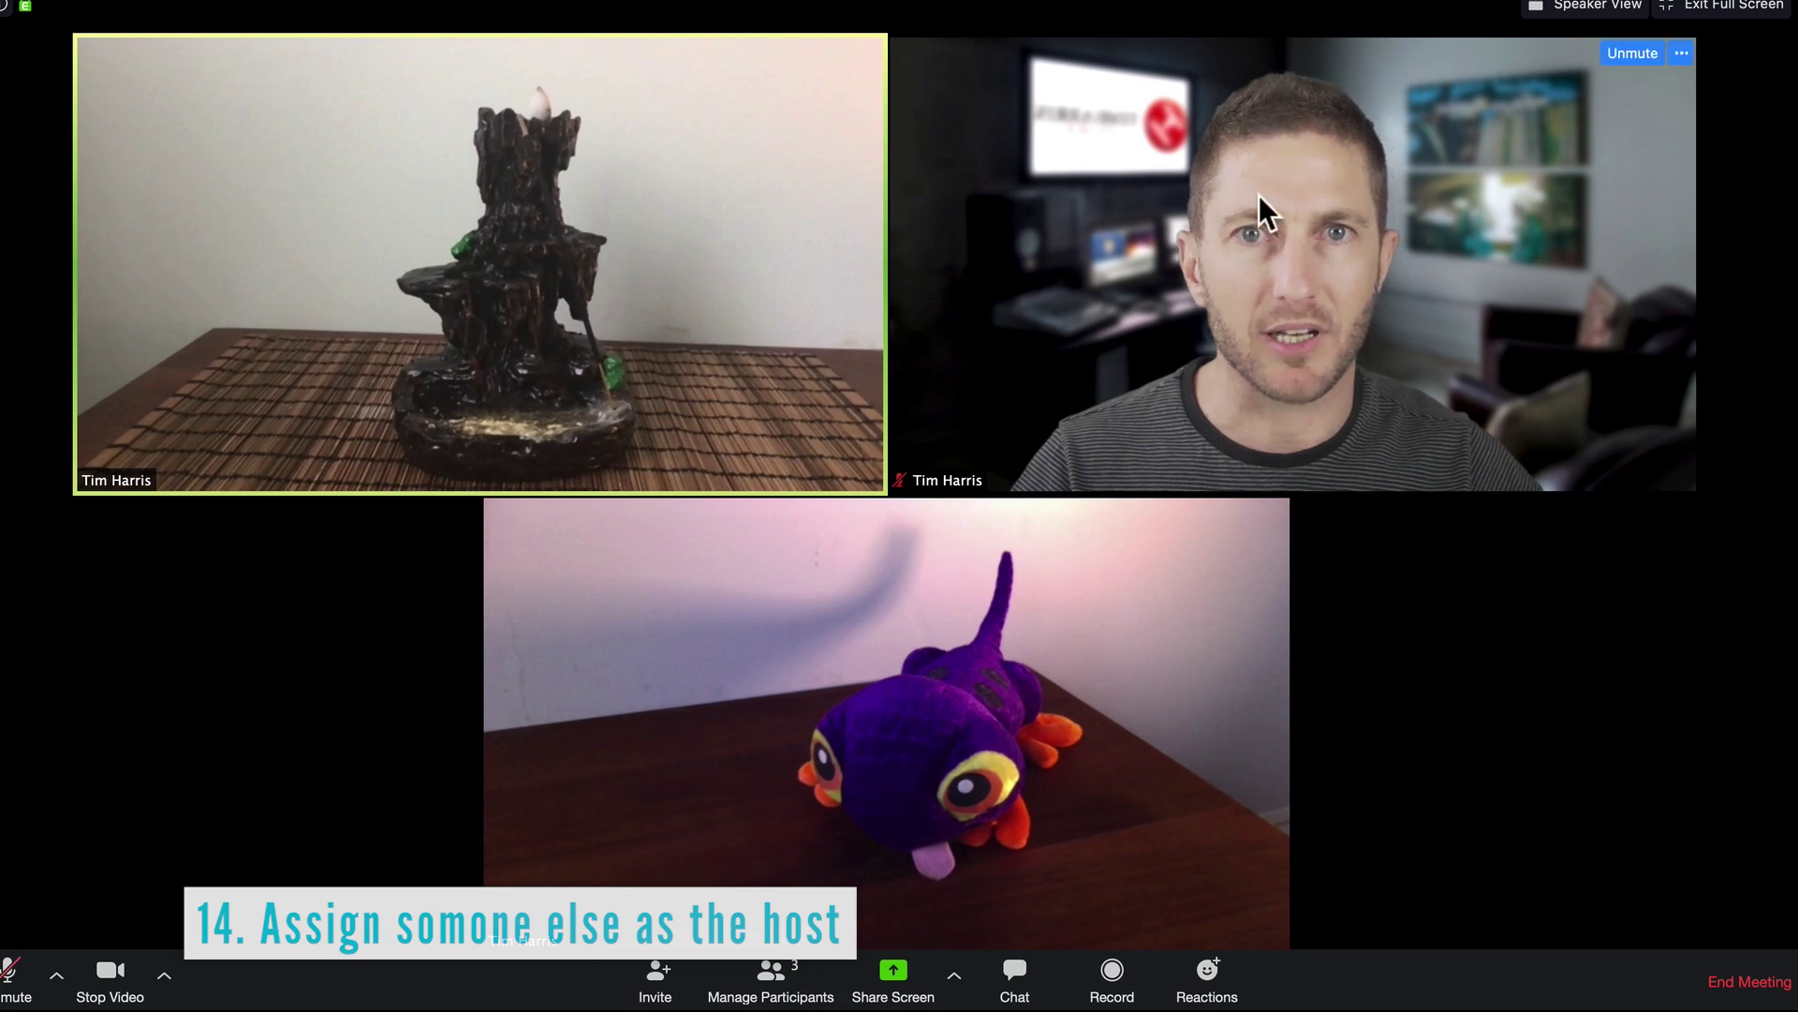
click(1695, 7)
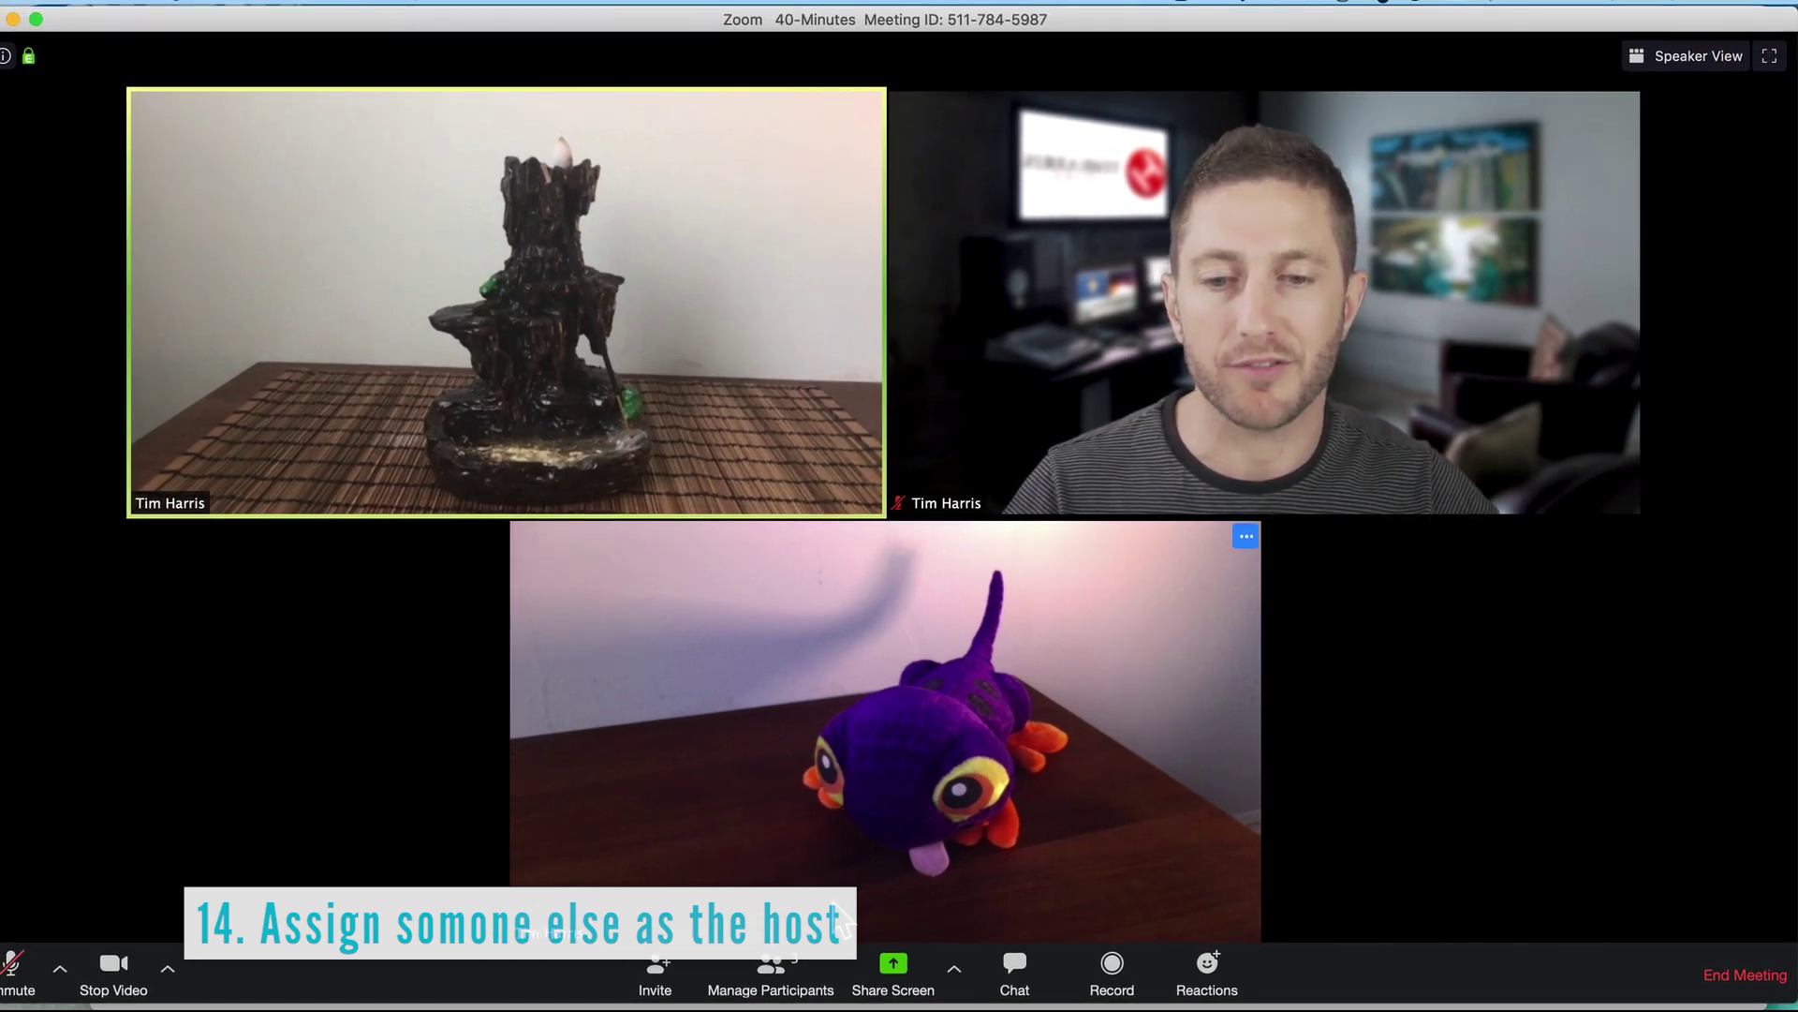
Step: Open the participants list, start making the third participant the meeting host, and cancel the host change
click(795, 965)
mouse_move(1590, 199)
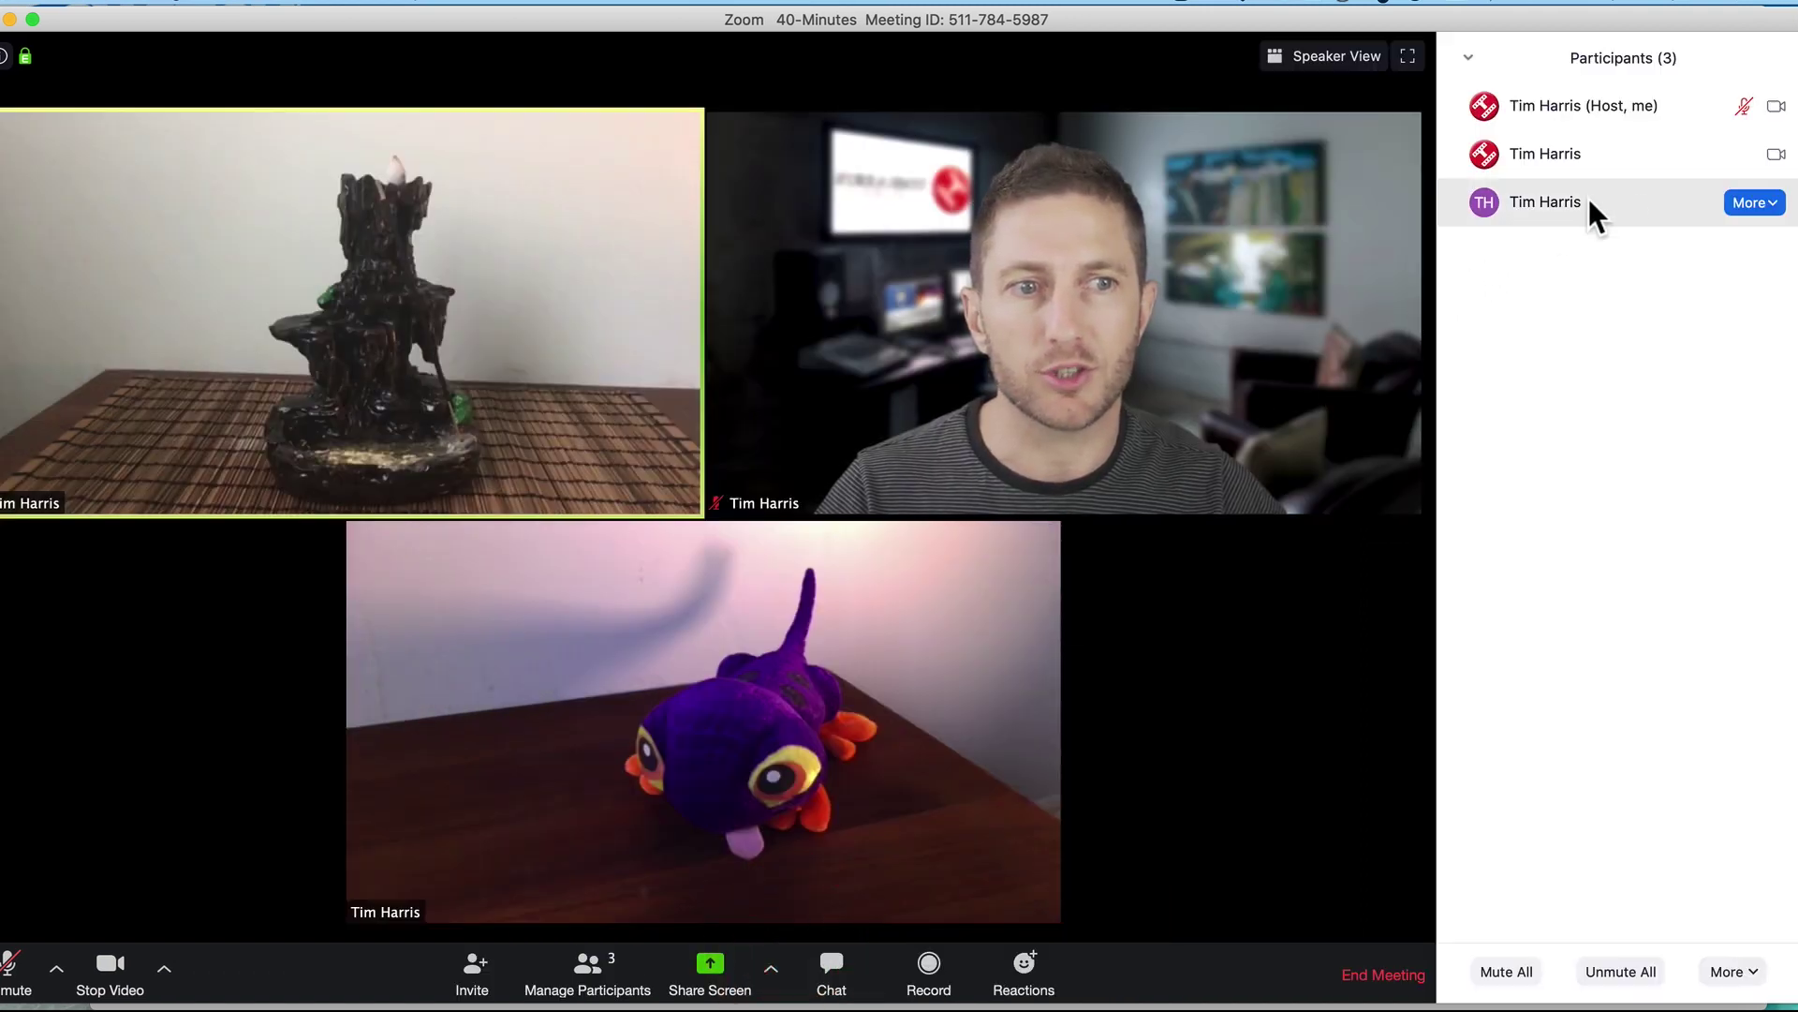
click(1750, 202)
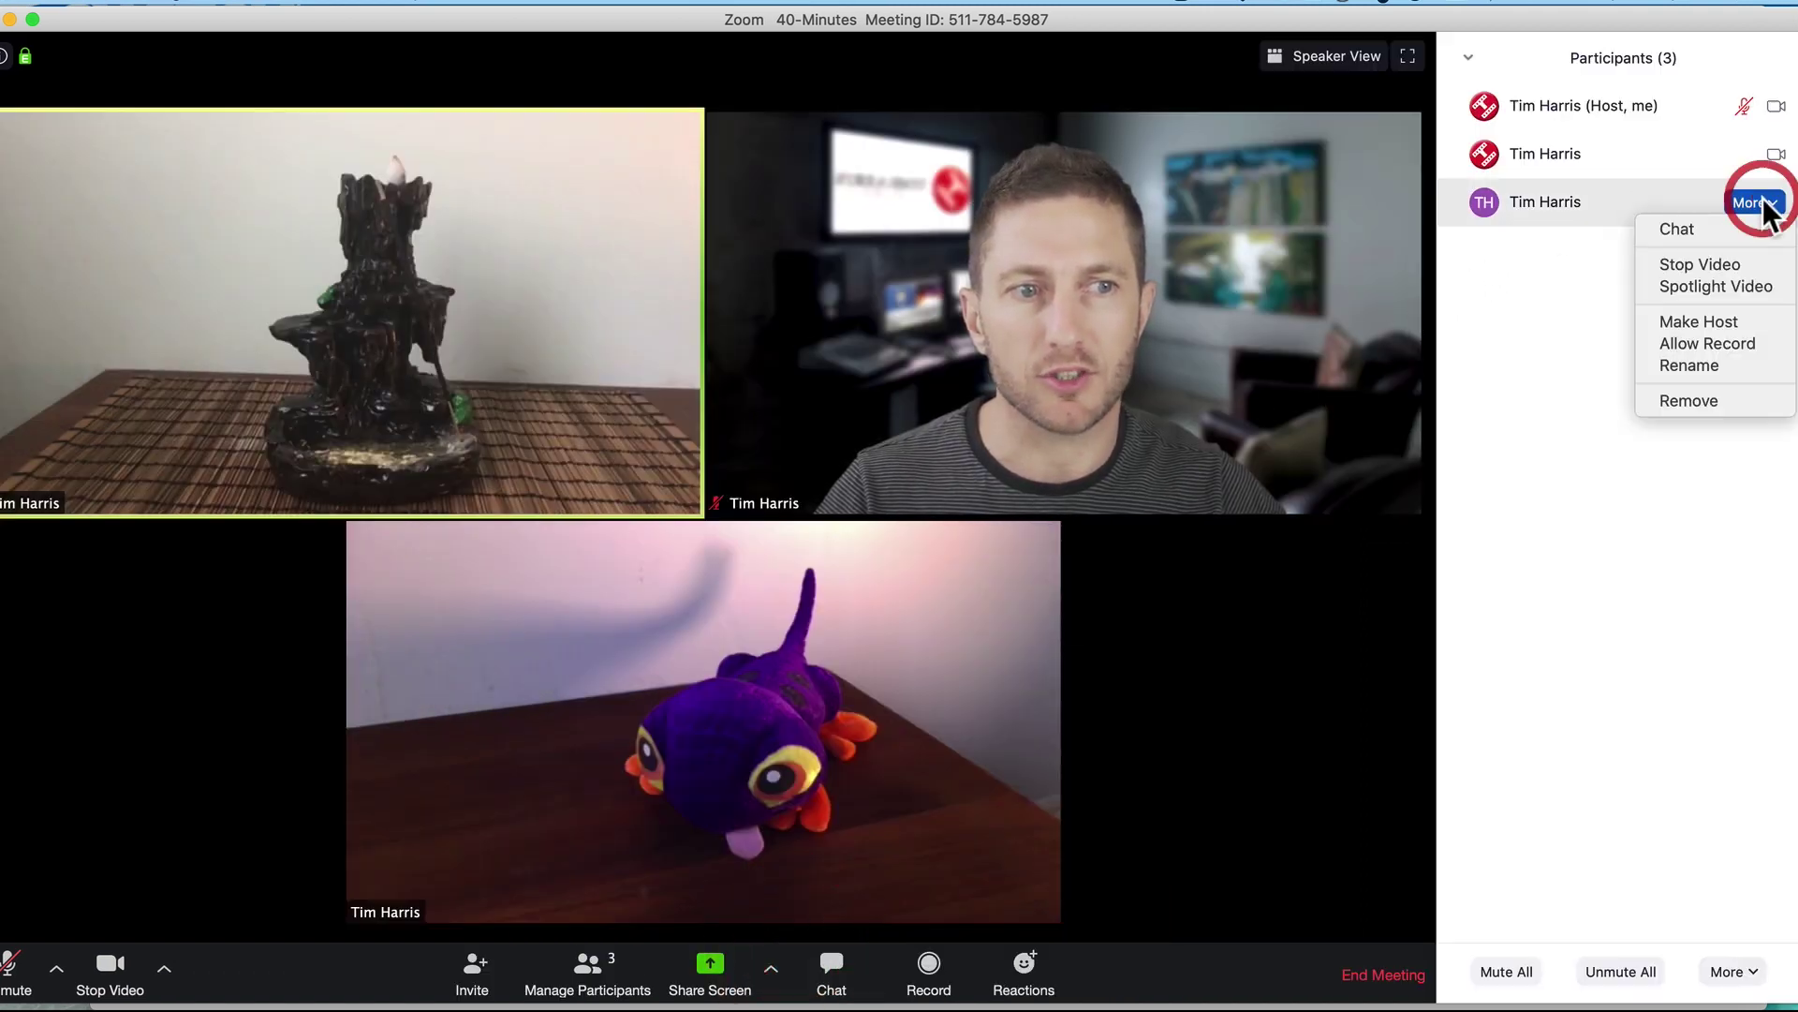
click(1718, 315)
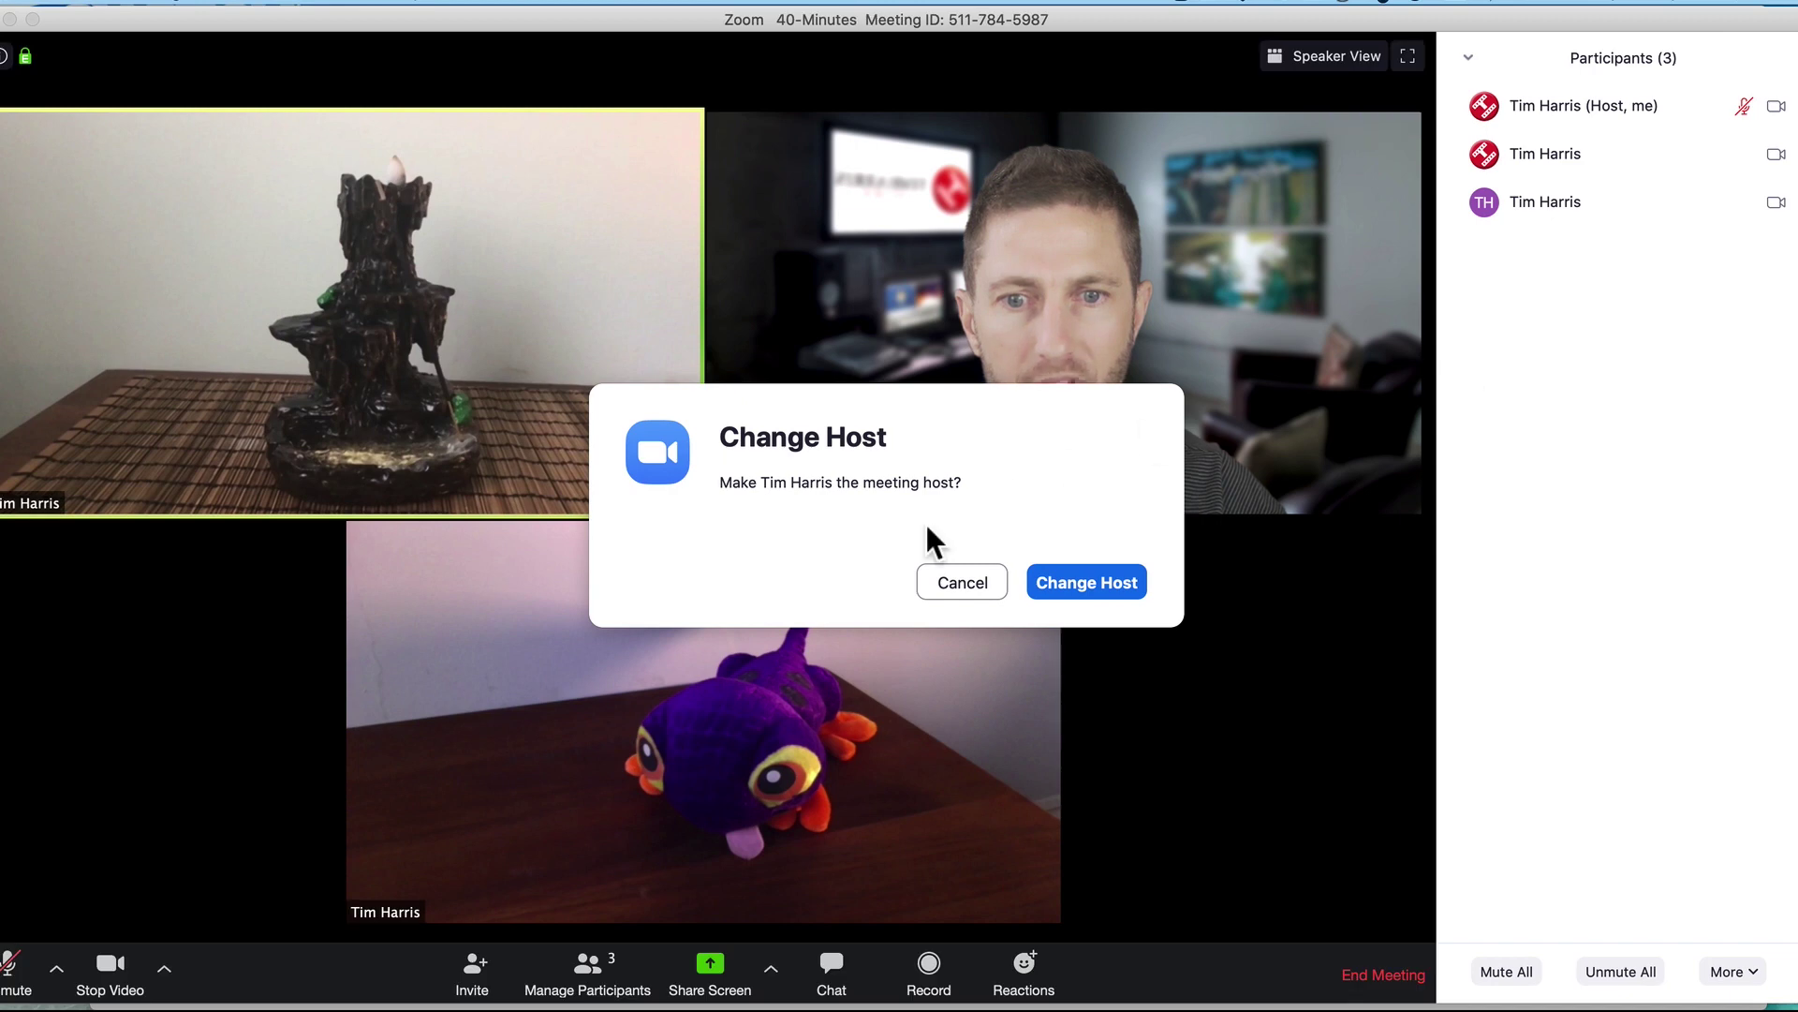
click(948, 590)
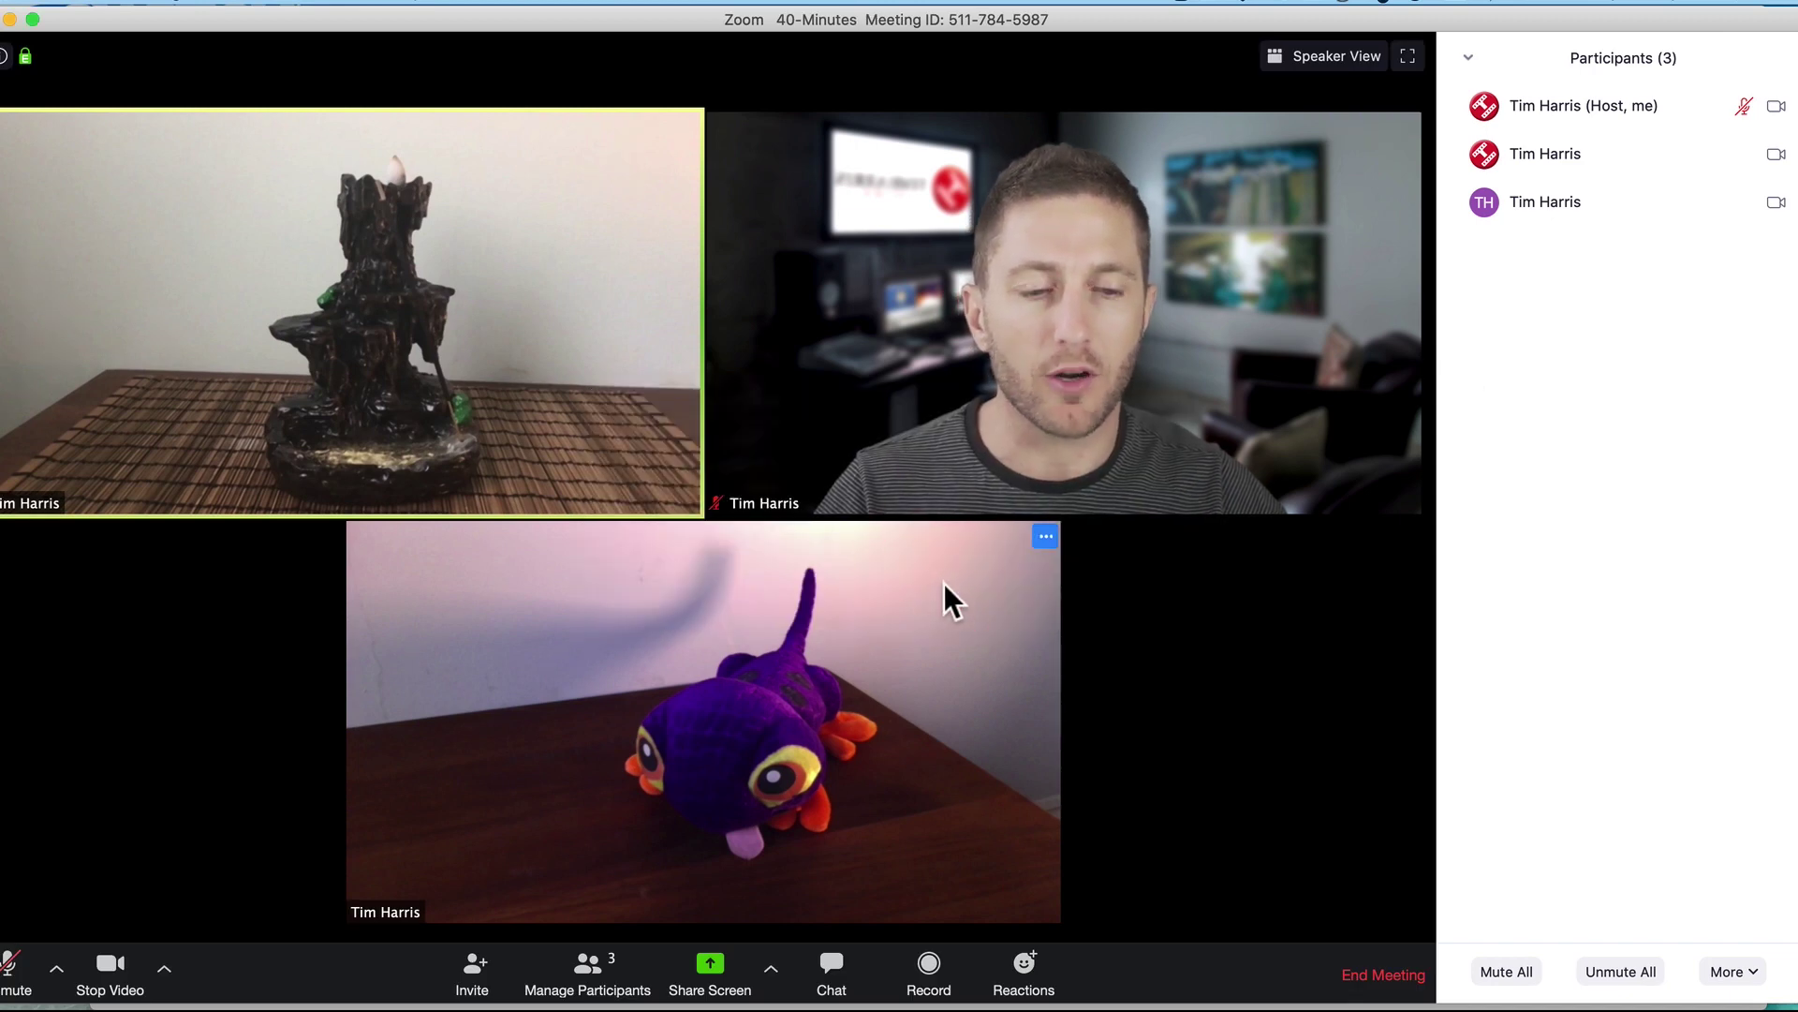
click(1344, 974)
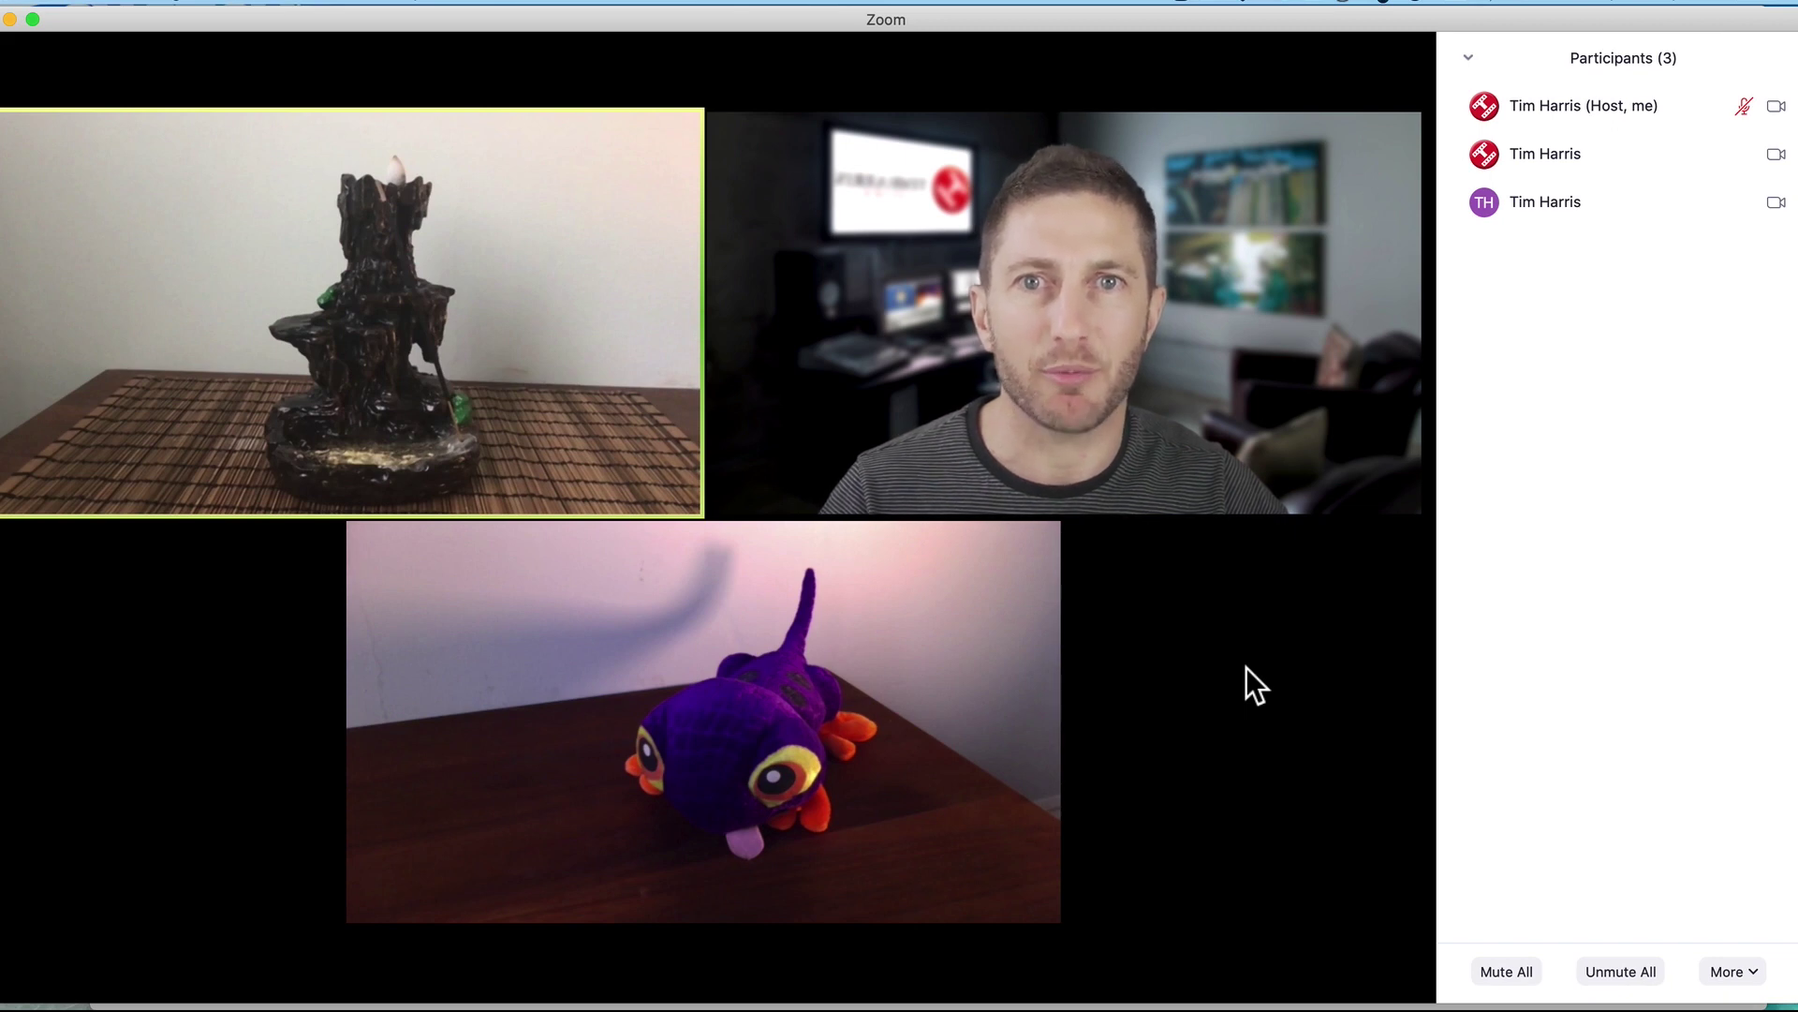
mouse_move(1287, 806)
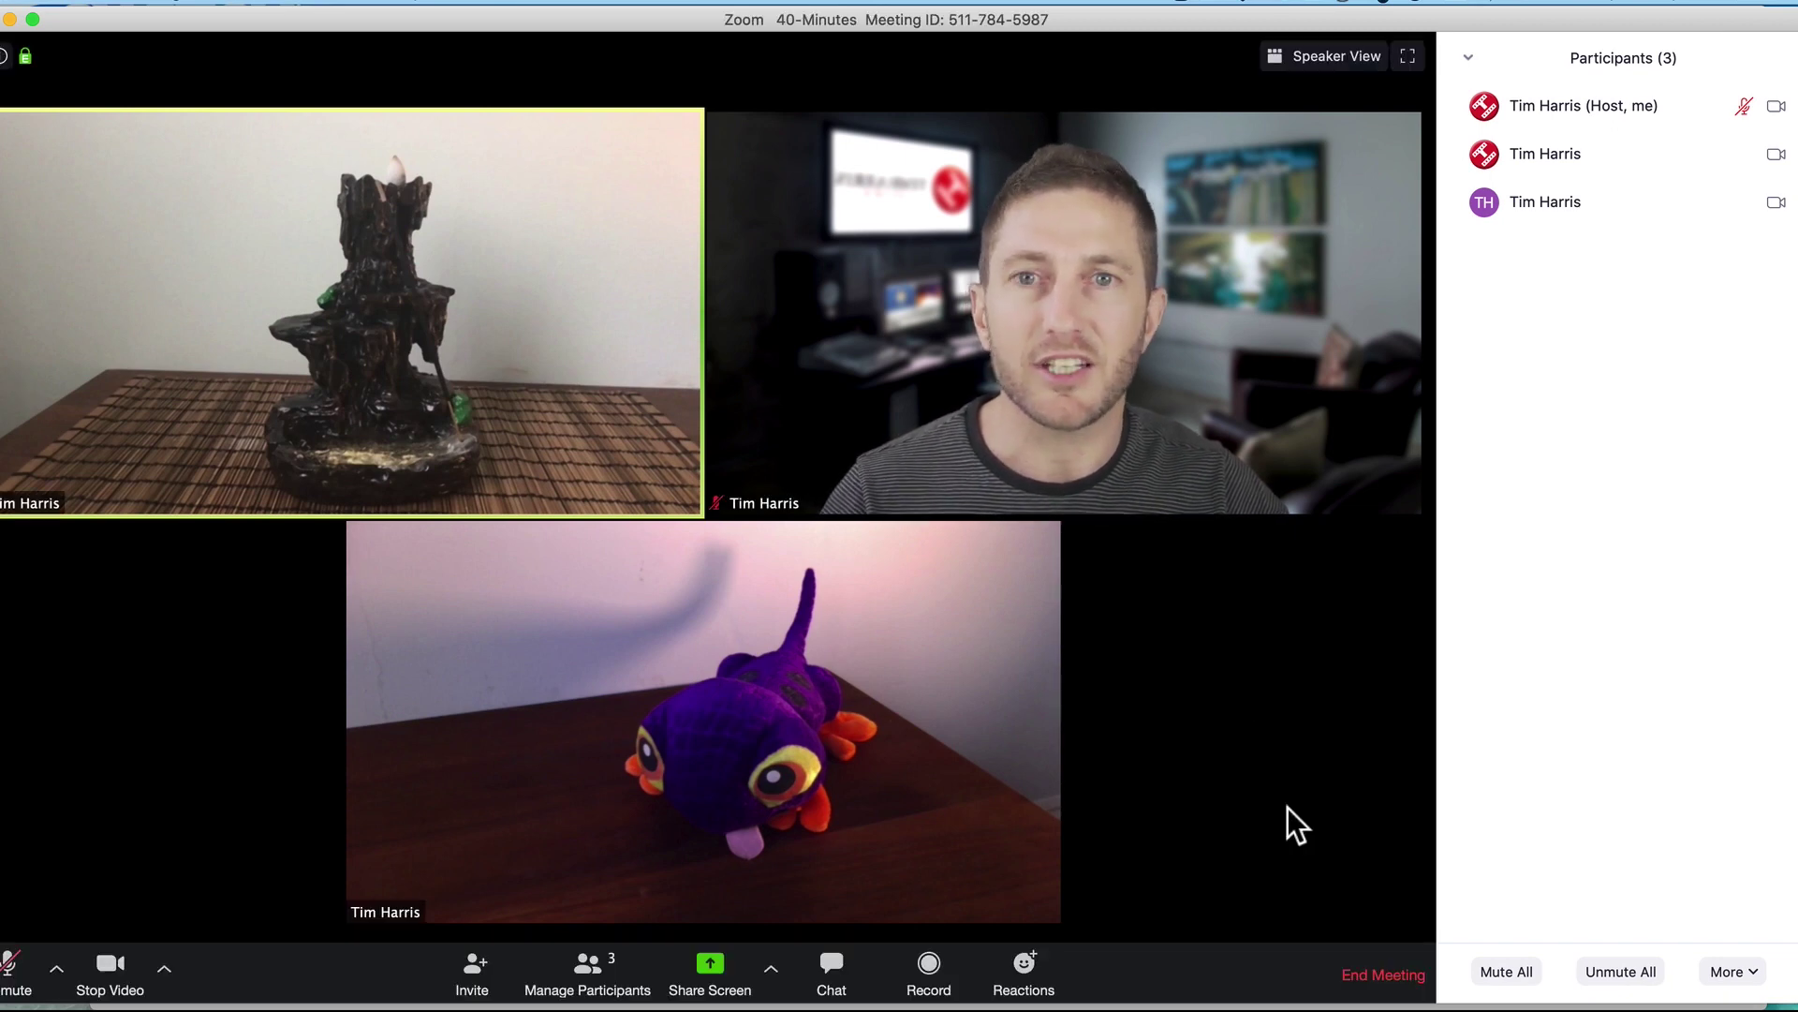